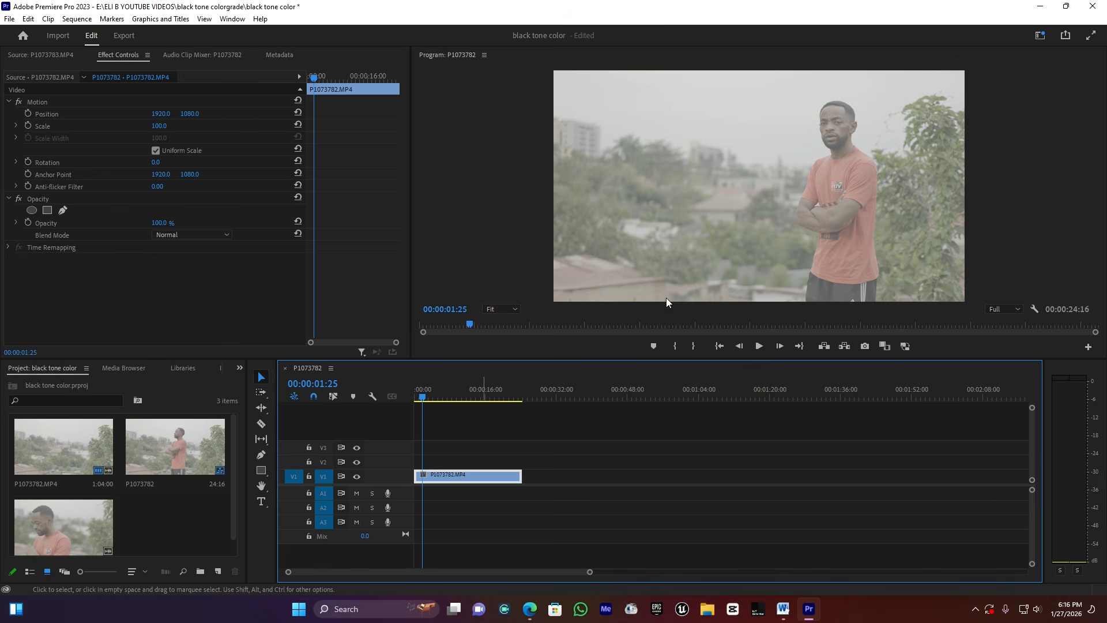
click(1040, 38)
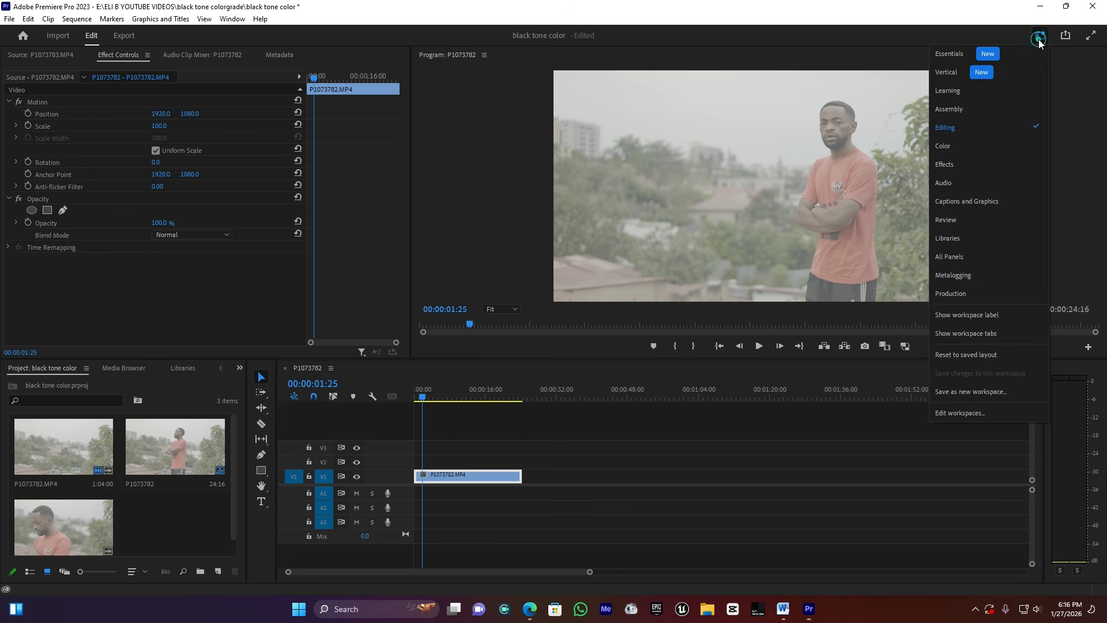
click(962, 151)
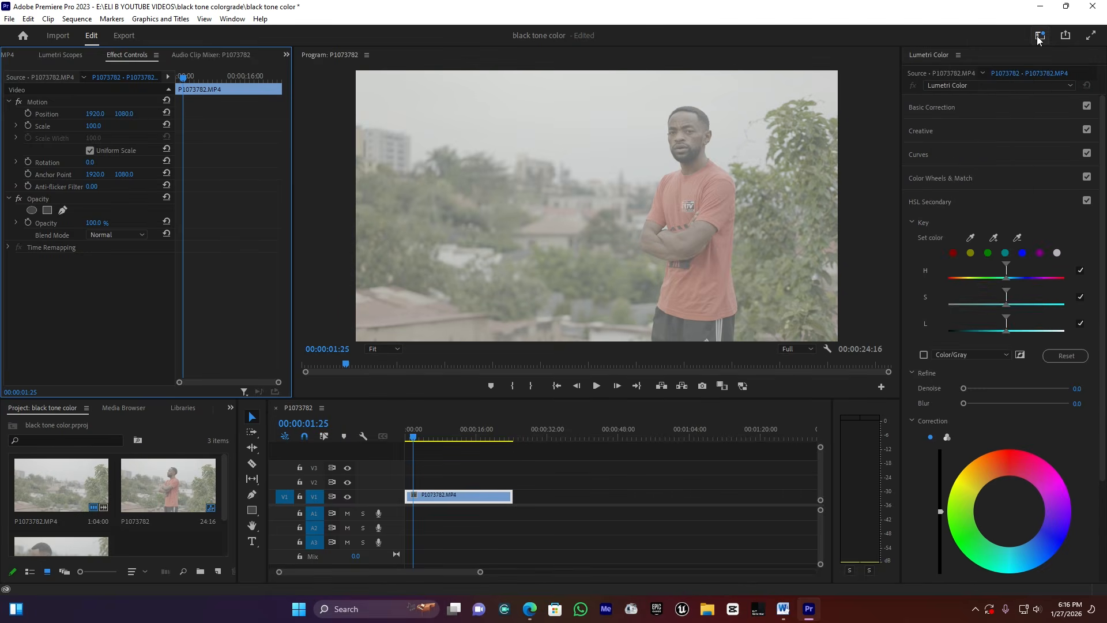
click(1039, 35)
click(959, 132)
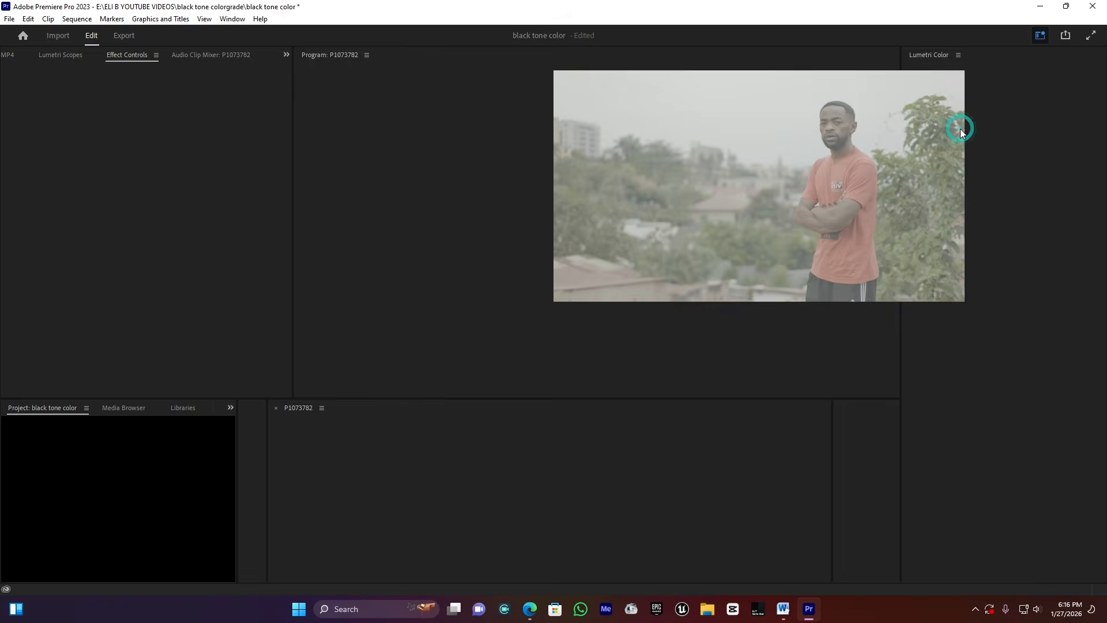
- Display the Lumetri Color panel in the Editing workspace and collapse its HSL Secondary section
click(232, 19)
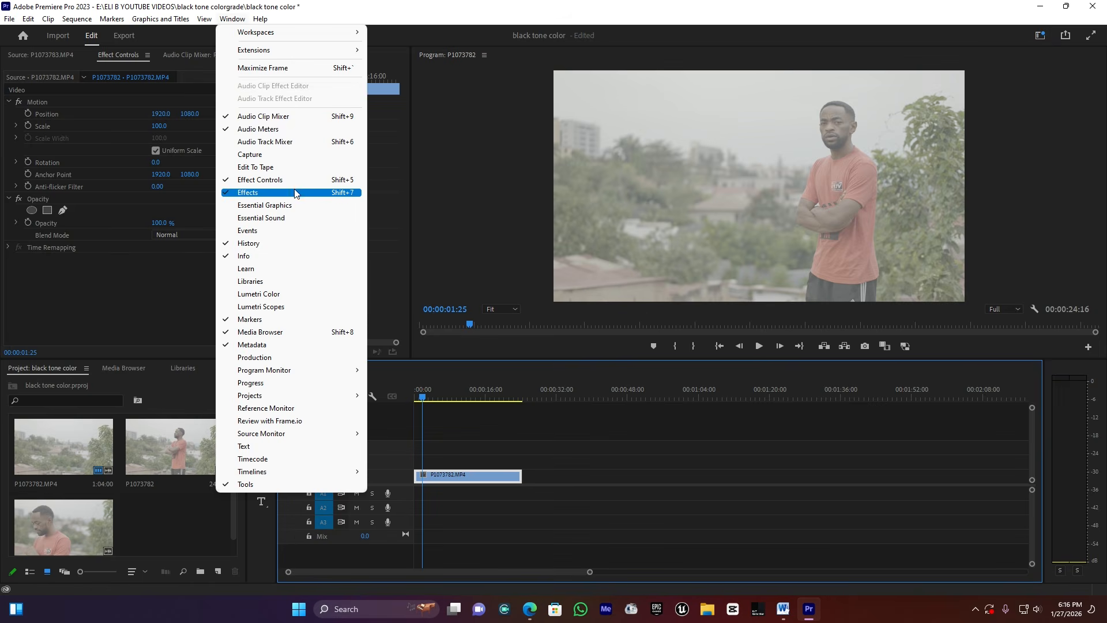
click(278, 294)
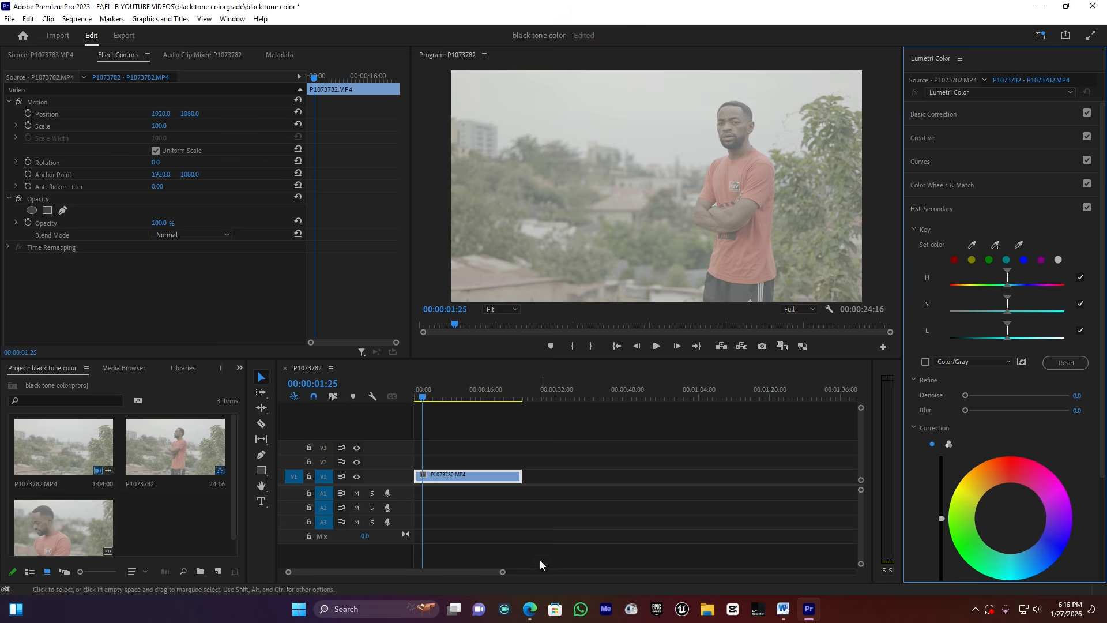
drag(503, 571, 465, 573)
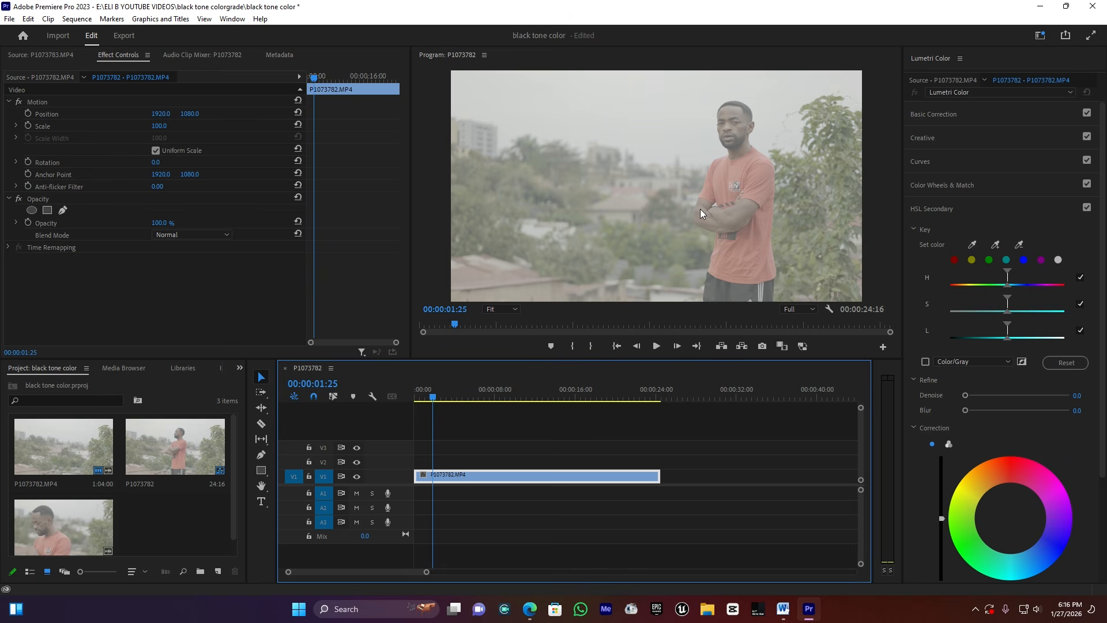
click(938, 206)
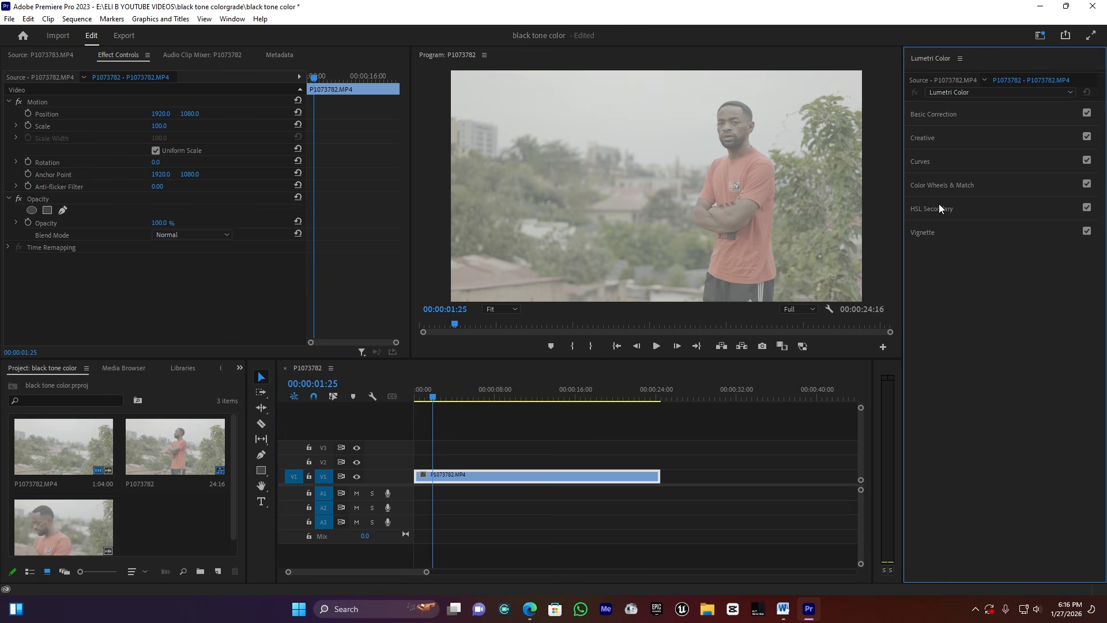
- In Basic Correction, set Contrast to 100, Blacks to -100, Highlights to -2 and Shadows to -100
click(943, 117)
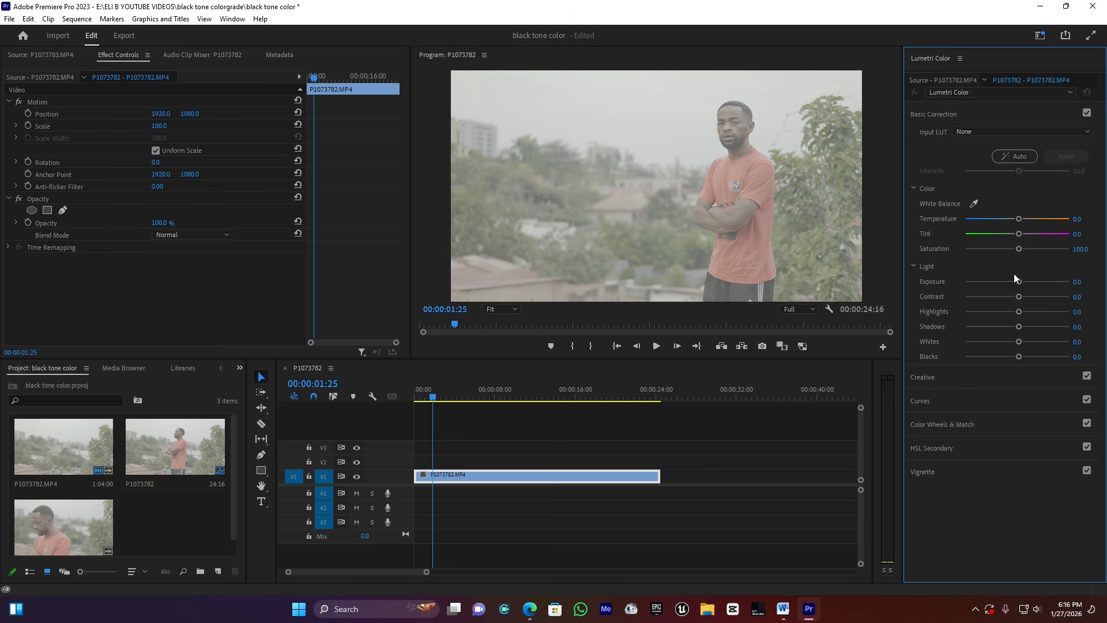
drag(1020, 298, 1089, 294)
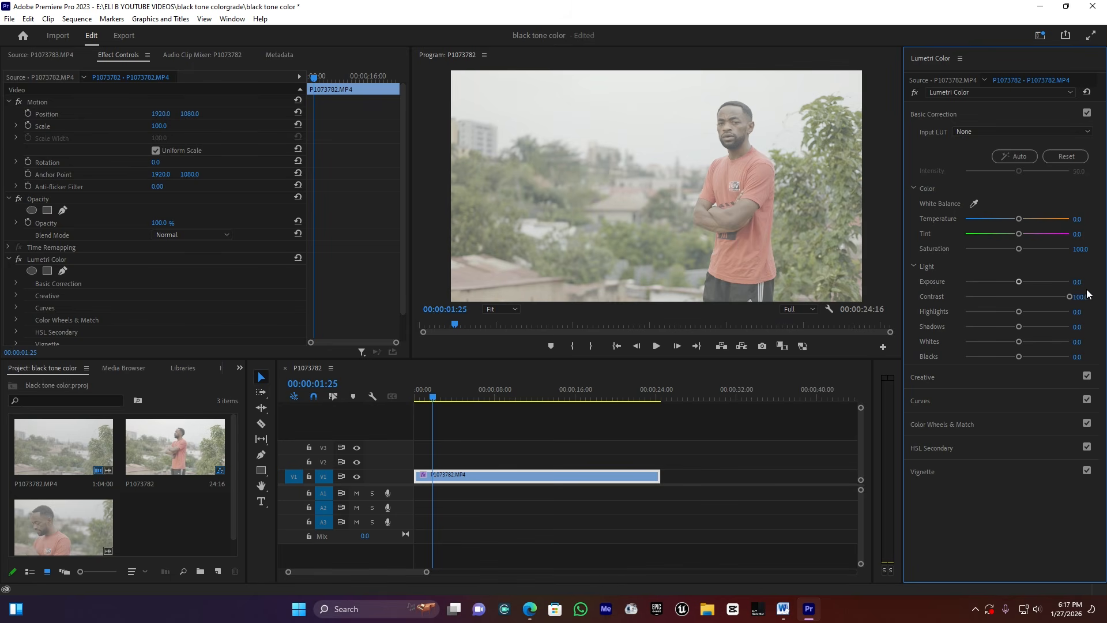
drag(1018, 356, 845, 381)
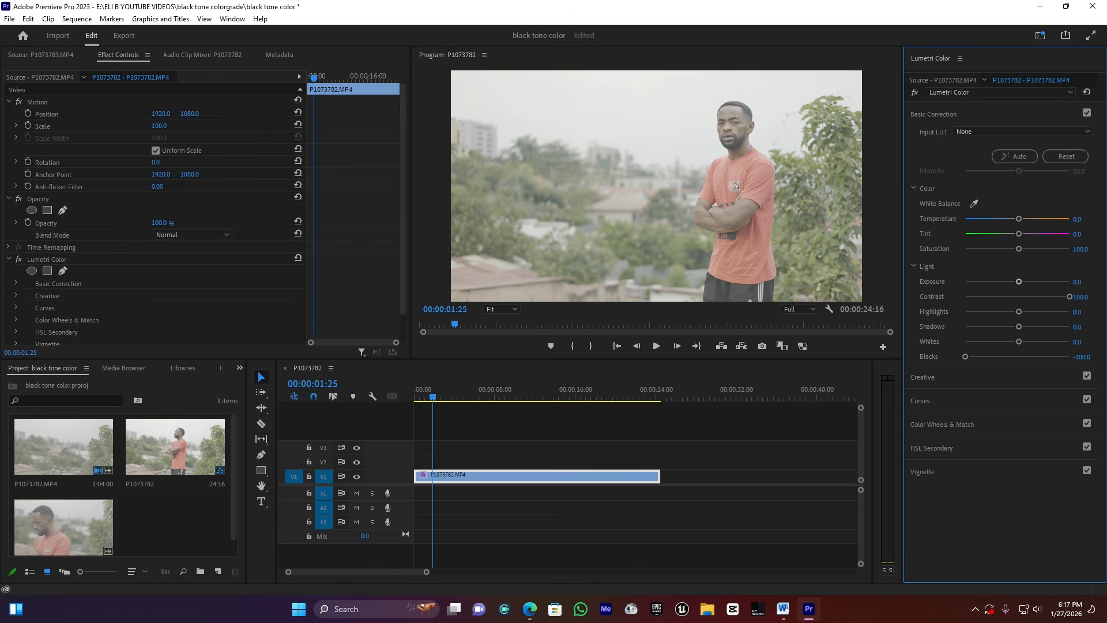
drag(1076, 312, 1075, 312)
drag(1017, 327, 959, 344)
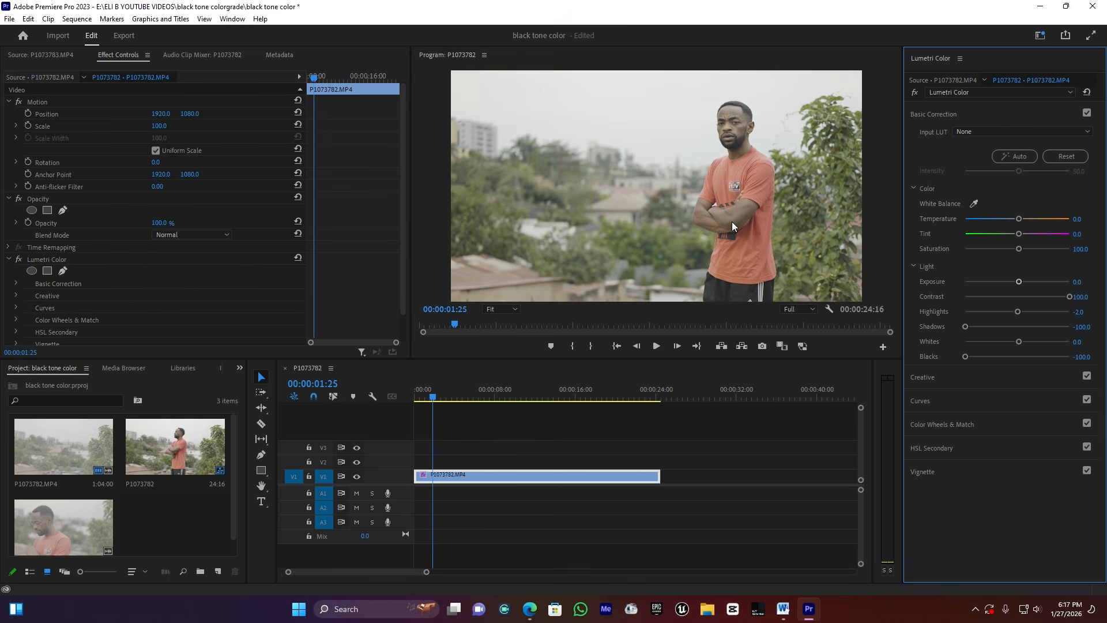
- View the corrected frame enlarged and compare it with Basic Correction switched off and on
key(grave)
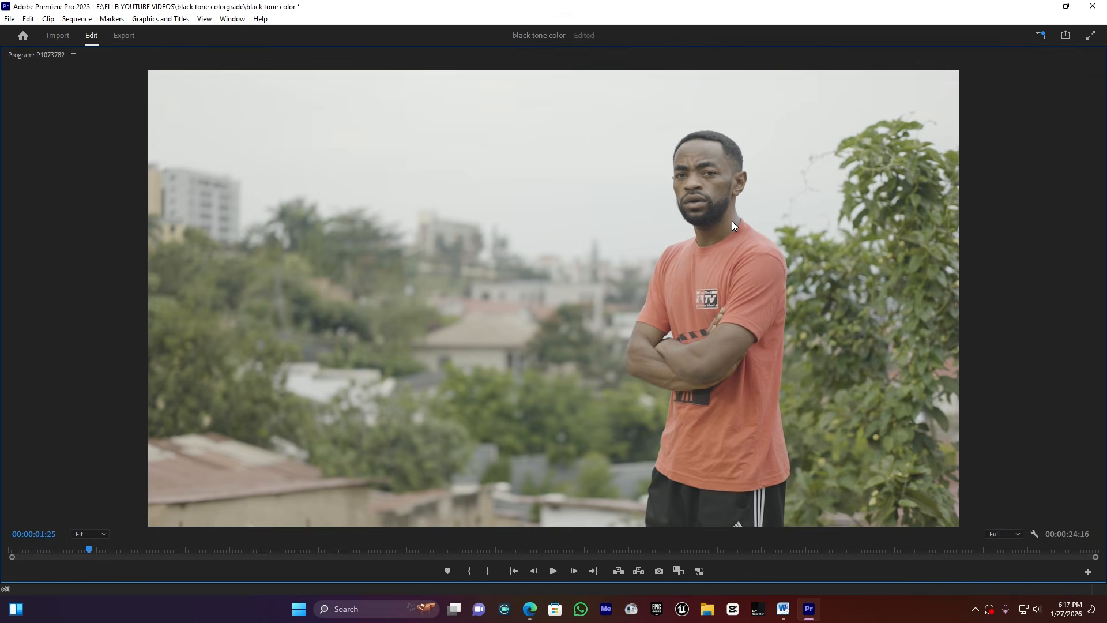
key(grave)
click(1086, 114)
click(1086, 114)
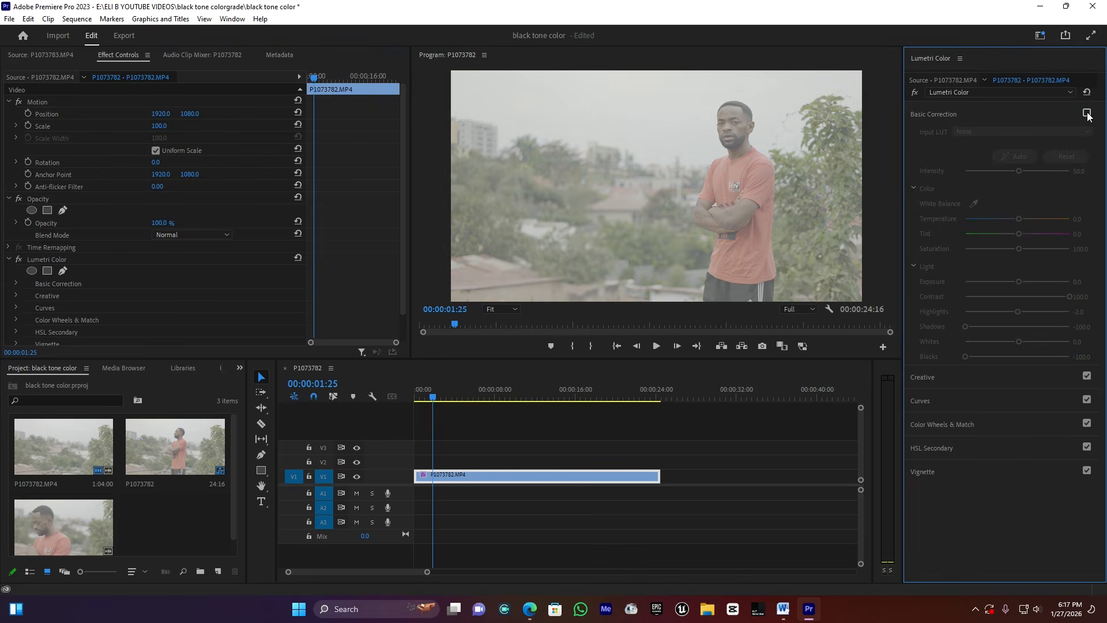
click(1087, 113)
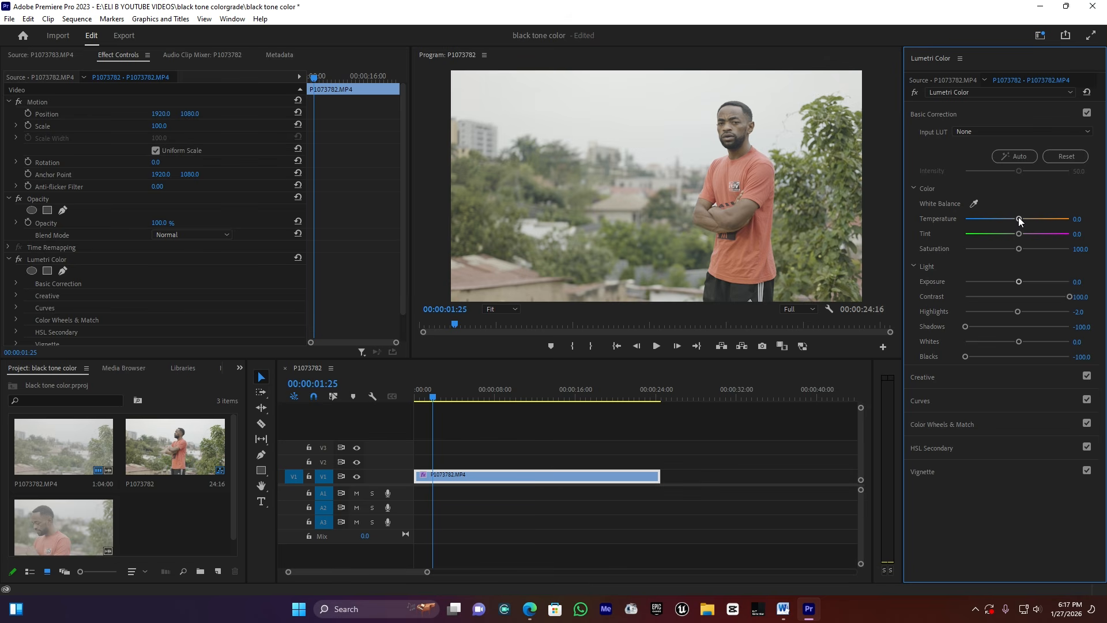
- Fine-tune the clip's white balance by testing Temperature and nudging Tint slightly towards green
drag(1019, 219, 1021, 219)
drag(1019, 220, 1007, 221)
drag(1005, 220, 1019, 219)
drag(1017, 234, 1015, 233)
click(939, 114)
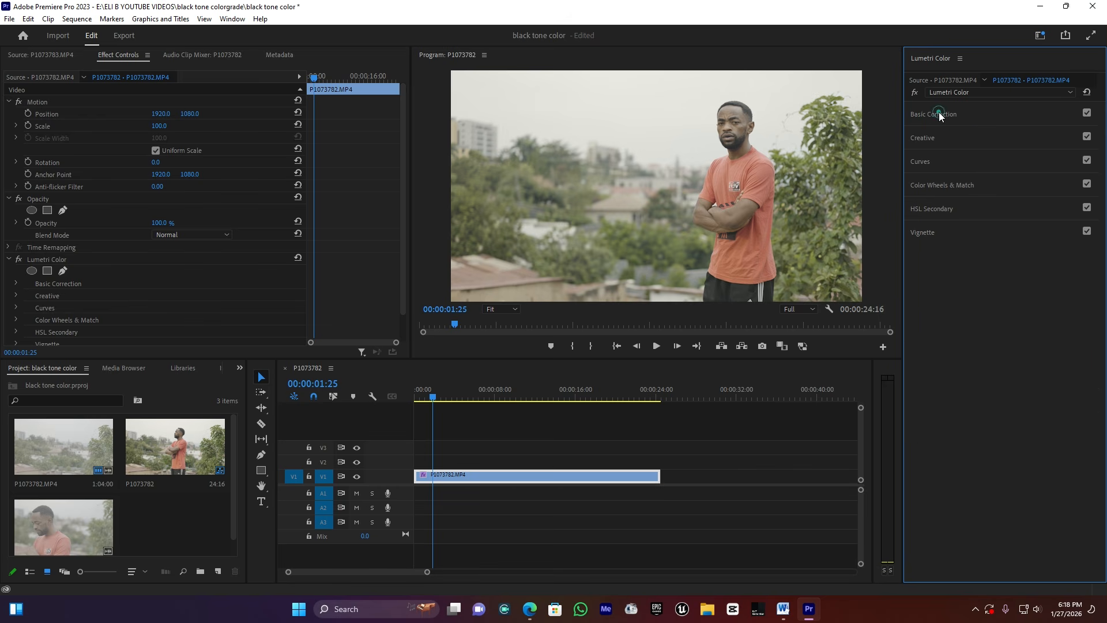
- In the Creative section, reset a trial Saturation increase, raise Vibrance to about 43.6, and preview the frame full screen
click(928, 140)
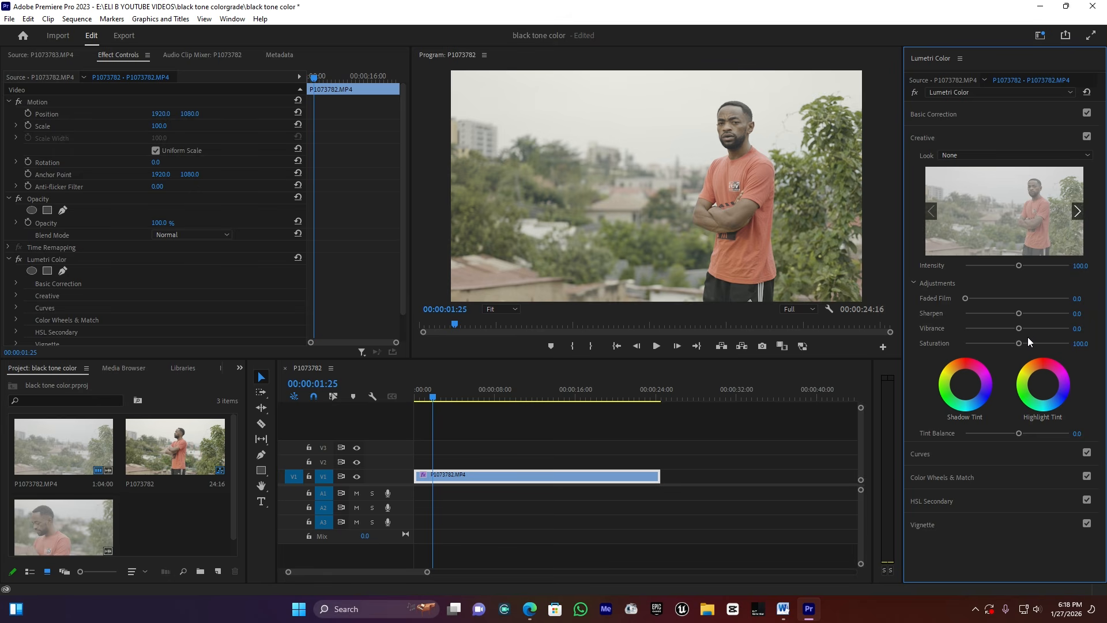
drag(1022, 342, 1067, 346)
double_click(1067, 344)
mouse_move(1018, 327)
mouse_down()
mouse_move(1072, 326)
mouse_move(1027, 338)
mouse_up()
drag(1036, 336, 1039, 338)
key(ctrl+grave)
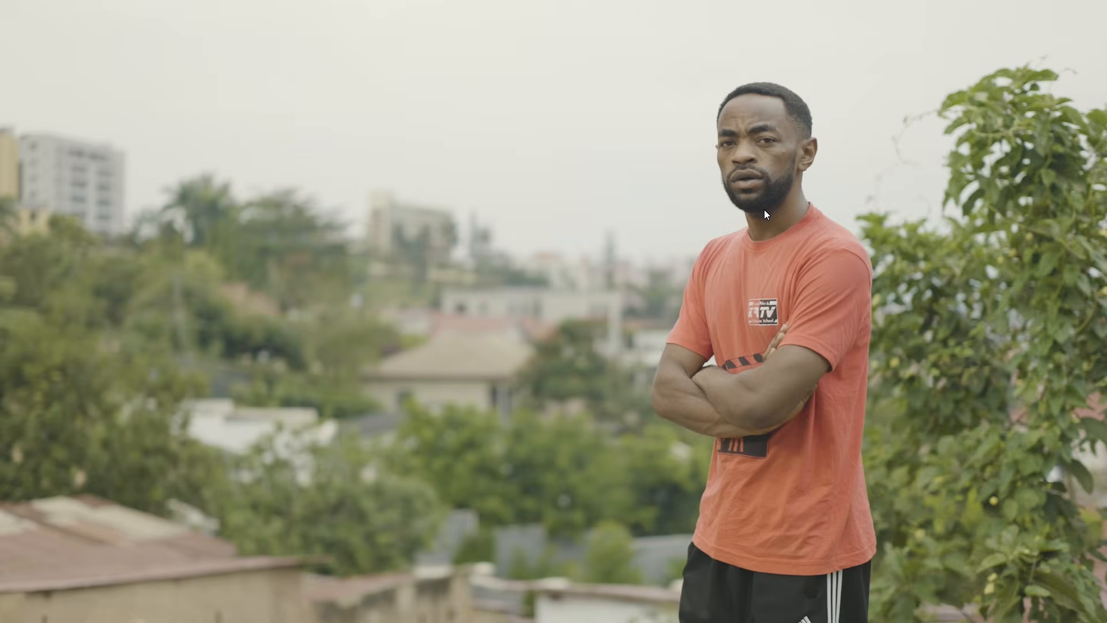
key(ctrl+grave)
- Set the Creative Sharpen amount to about 42.5 and check the frame full screen
drag(1021, 313, 1026, 313)
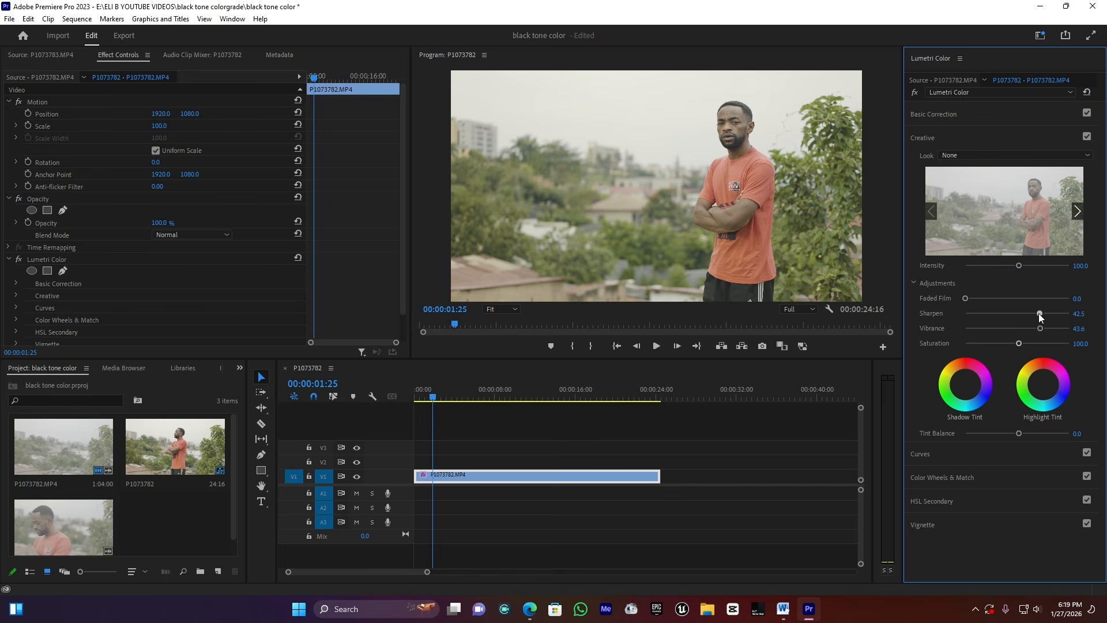
key(ctrl+grave)
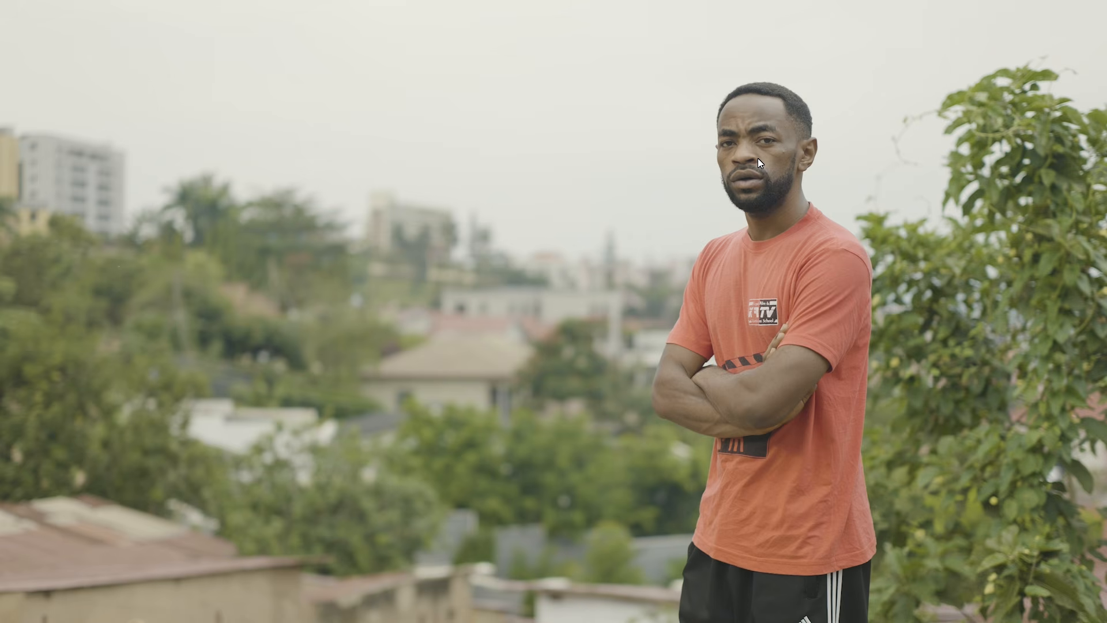
key(Escape)
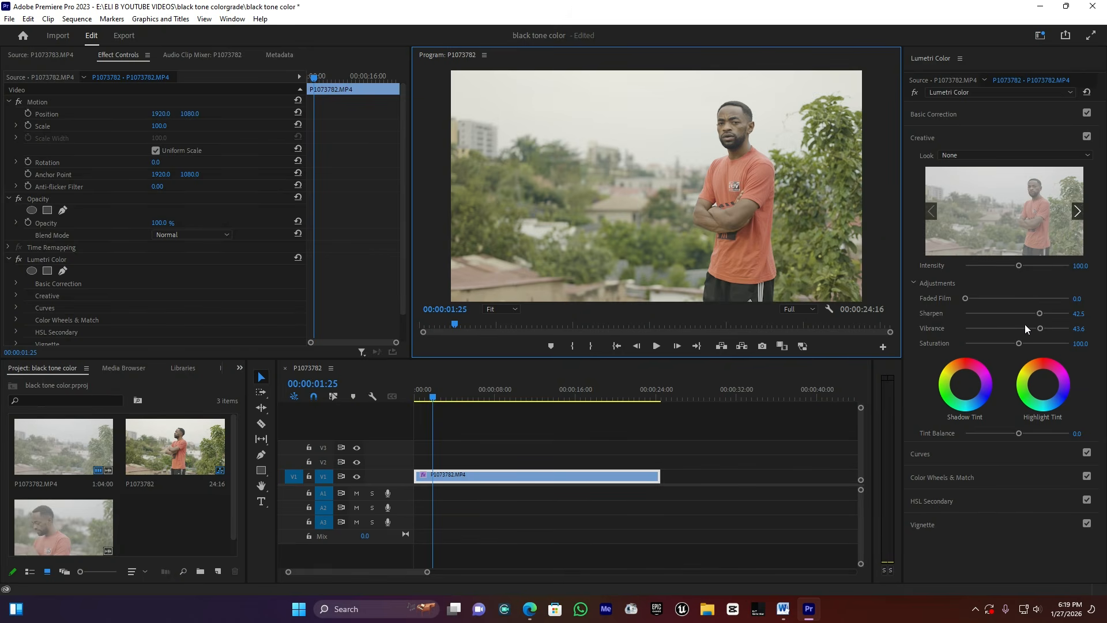
click(923, 139)
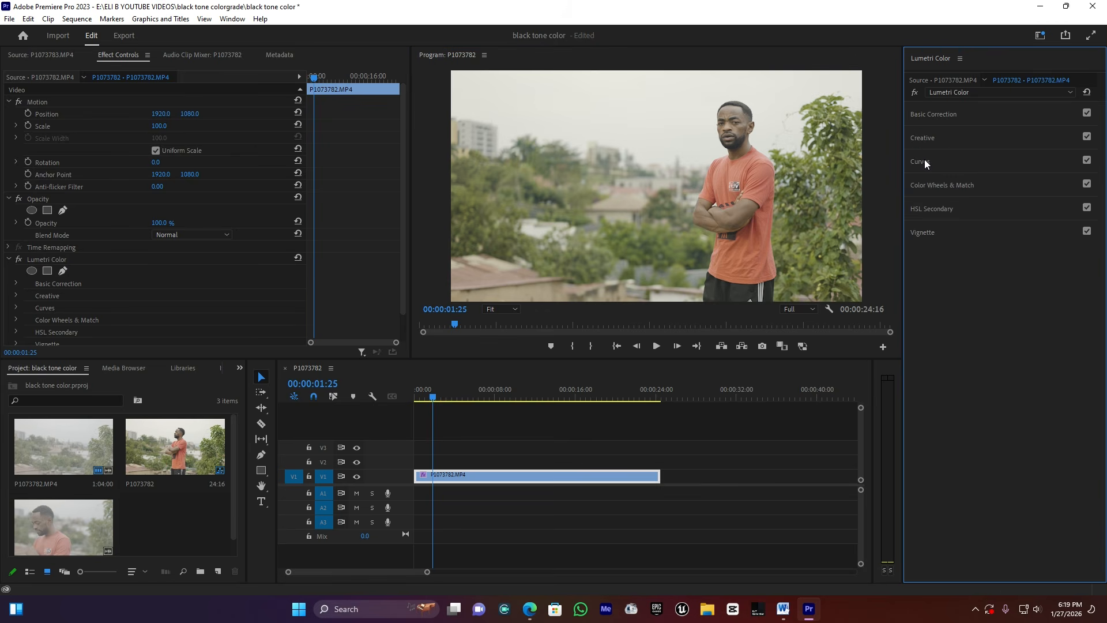
- Add control points to the white RGB curve at the shadows, midtones and highlights
click(925, 160)
scroll(951, 278, down, 3)
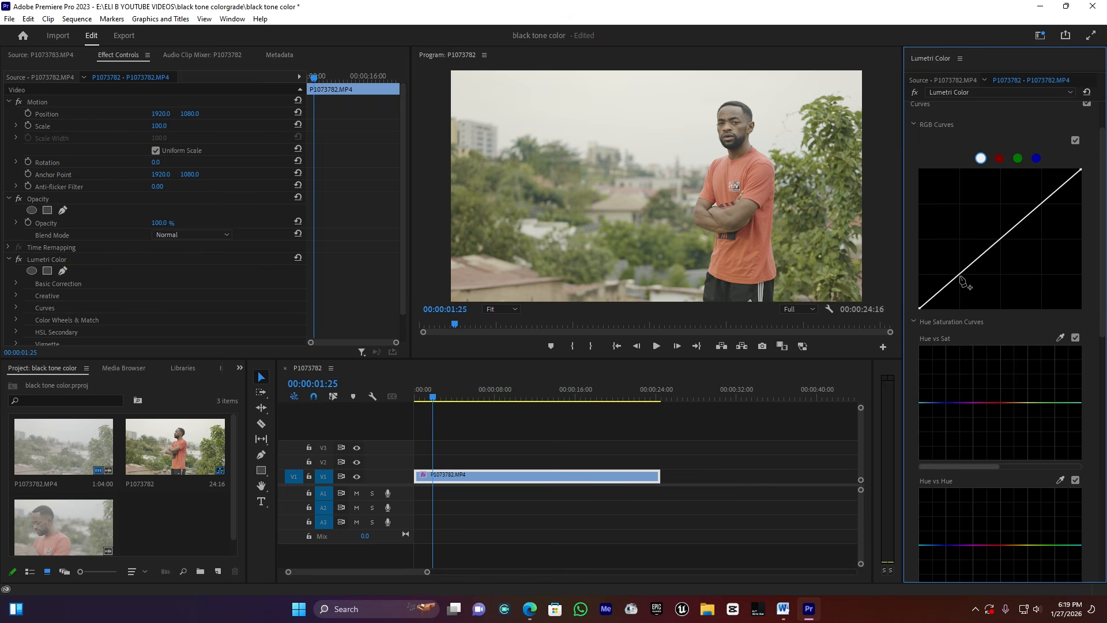
click(960, 273)
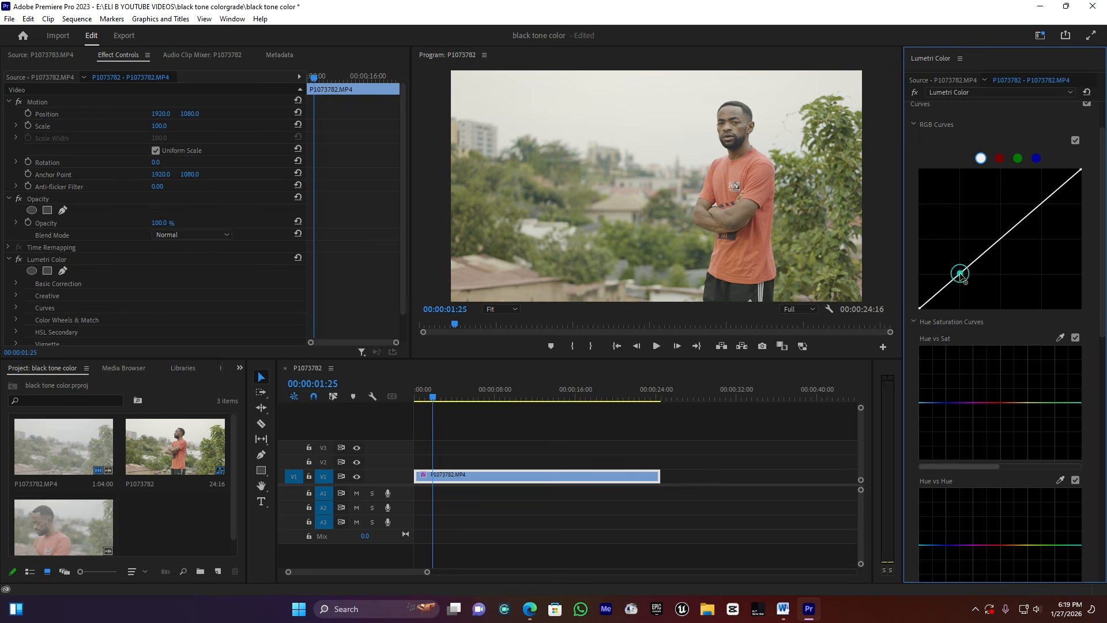
click(1000, 238)
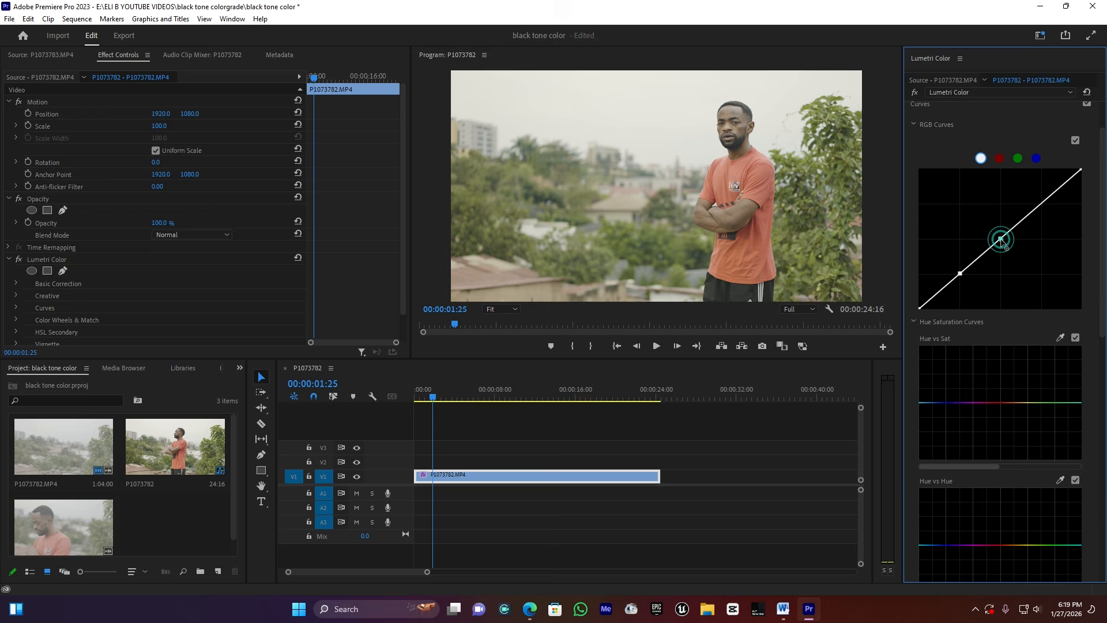
click(1041, 204)
- Lower the shadow and midtone points of the RGB curve slightly and preview the frame enlarged
drag(960, 275, 963, 280)
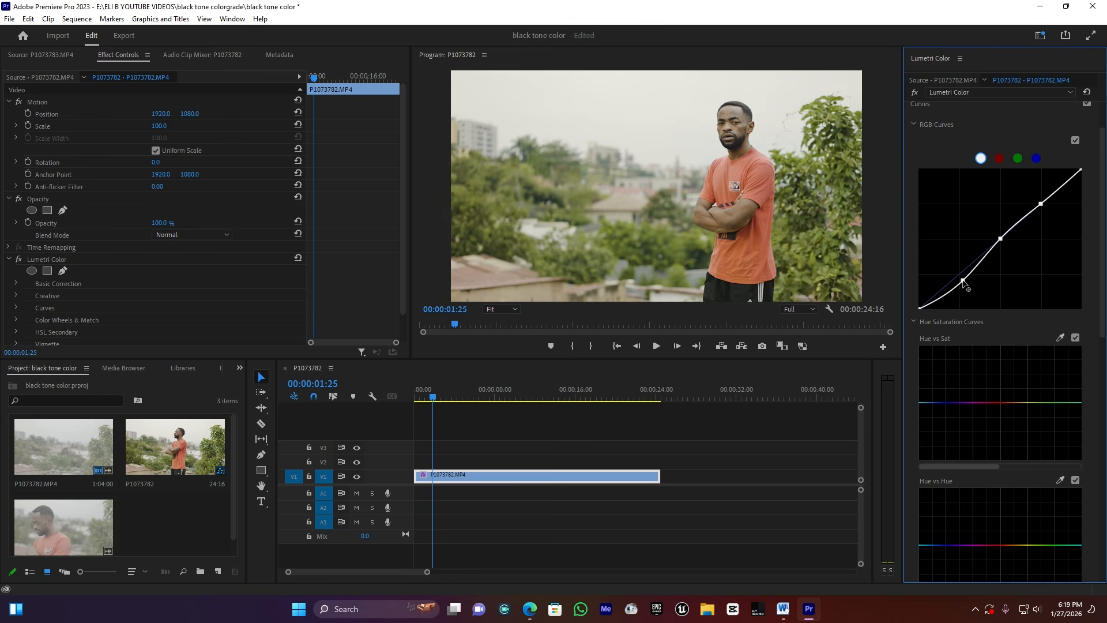
drag(999, 238, 1002, 241)
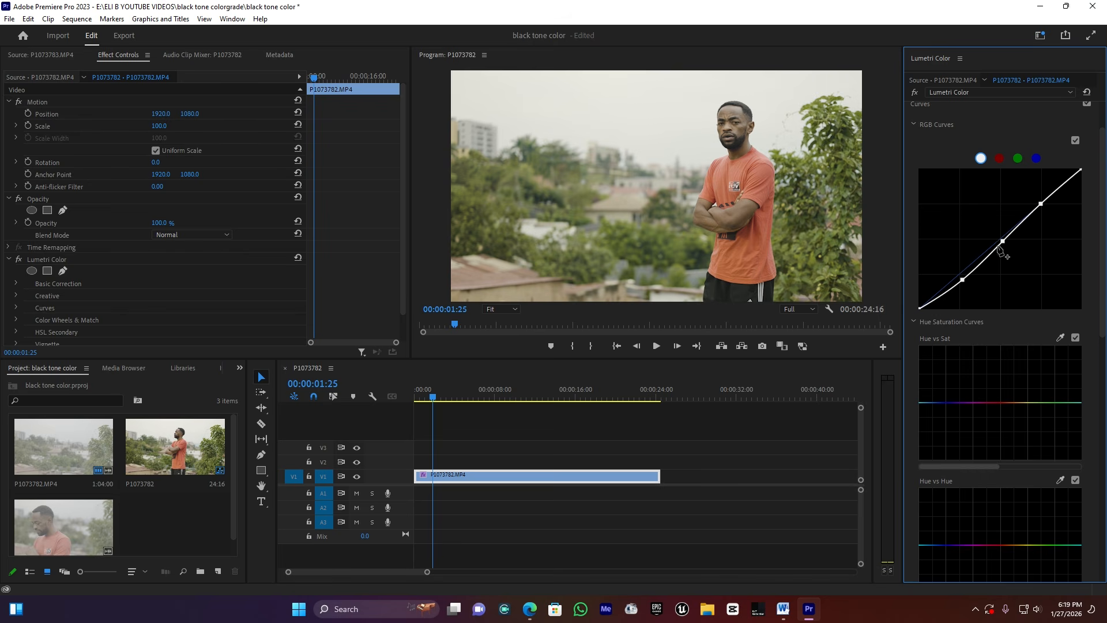
drag(962, 280, 963, 281)
key(grave)
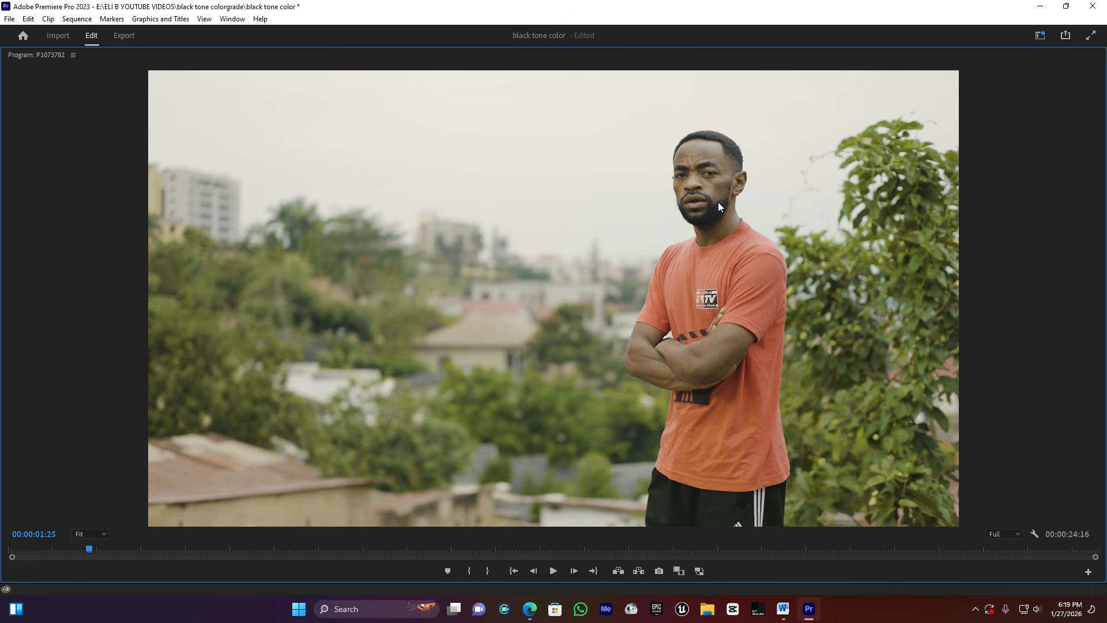
key(grave)
- Sample the green foliage for the Hue vs Sat curve and widen the isolated range from yellow to blue-green
scroll(985, 275, down, 4)
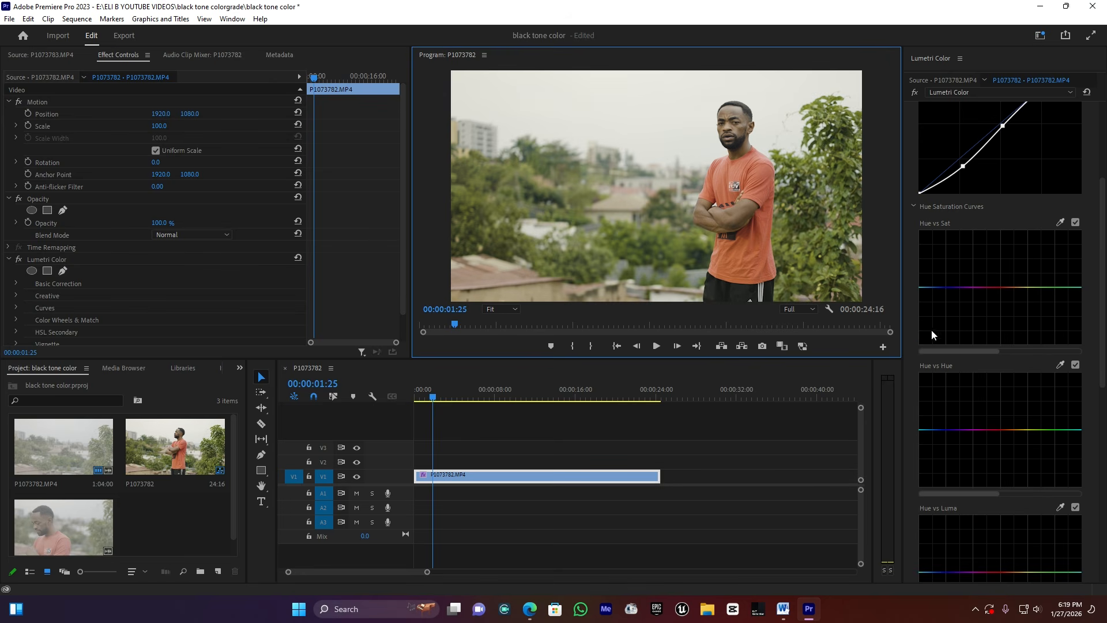
scroll(951, 435, down, 2)
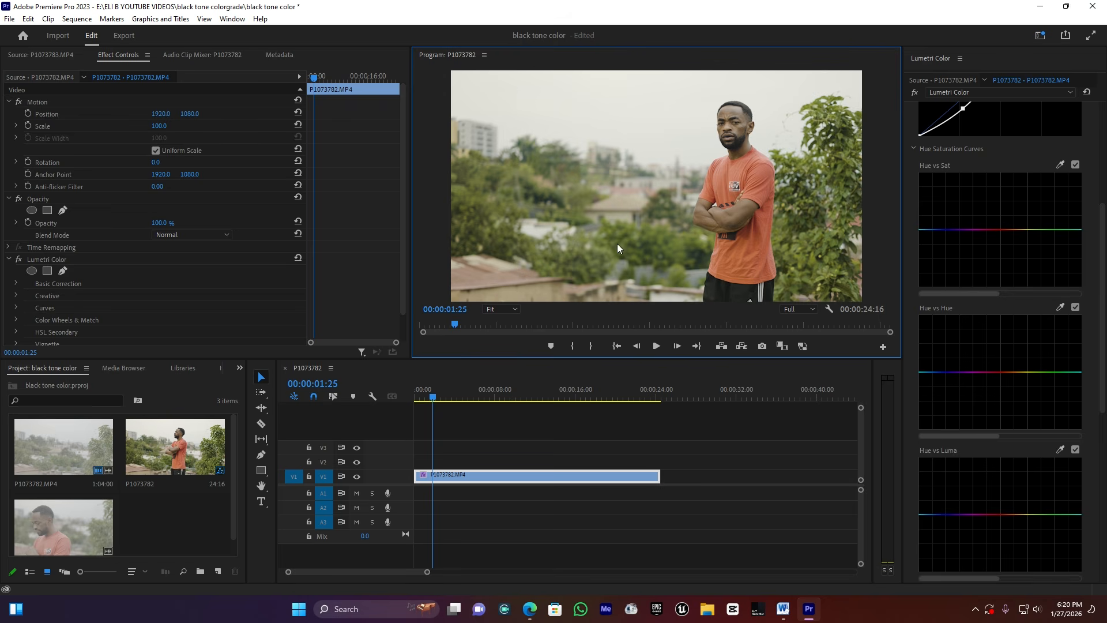
click(1059, 164)
click(637, 257)
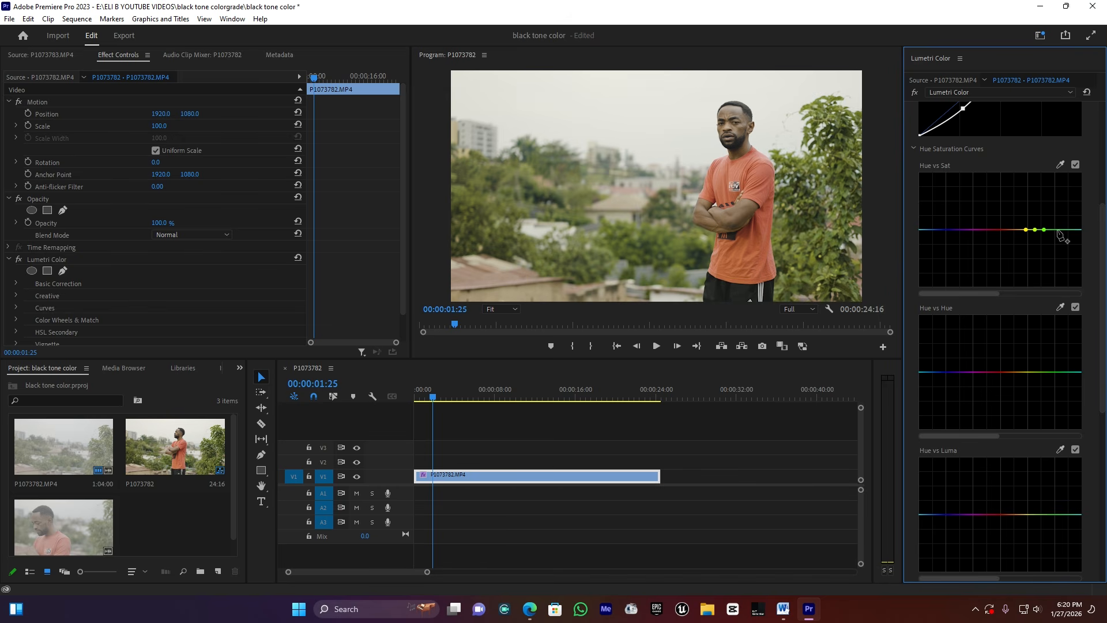
double_click(1025, 230)
click(1025, 230)
click(1070, 230)
- Pull the yellow-green part of the Hue vs Sat curve well down to desaturate the foliage, adding a point to flatten the dip
drag(1043, 230, 1026, 277)
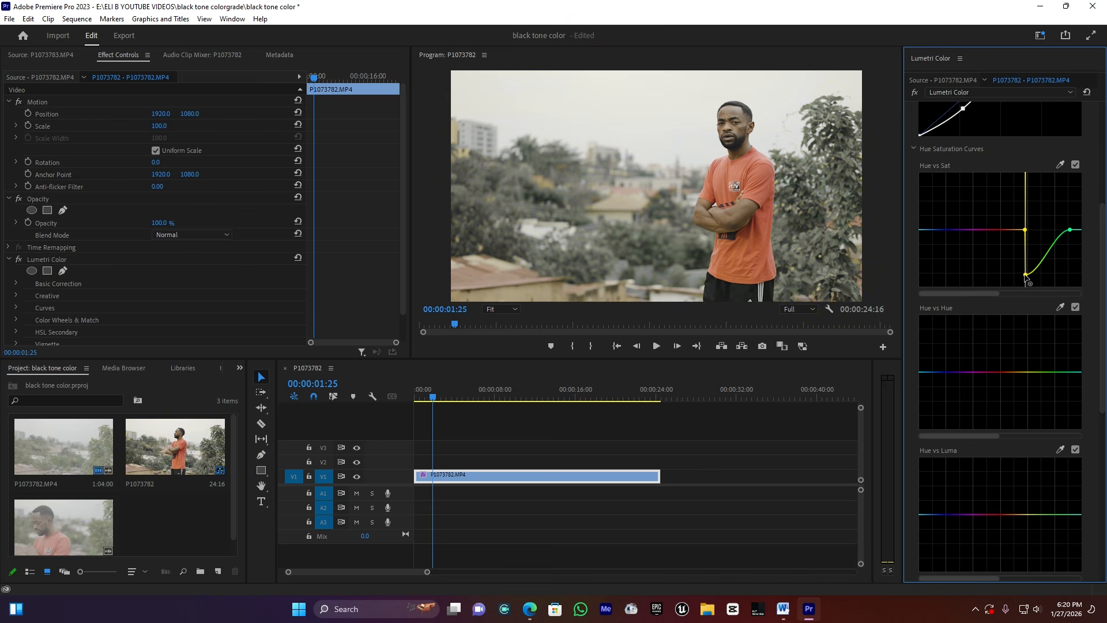
drag(1025, 277, 1025, 276)
click(1055, 265)
drag(1057, 267, 1053, 270)
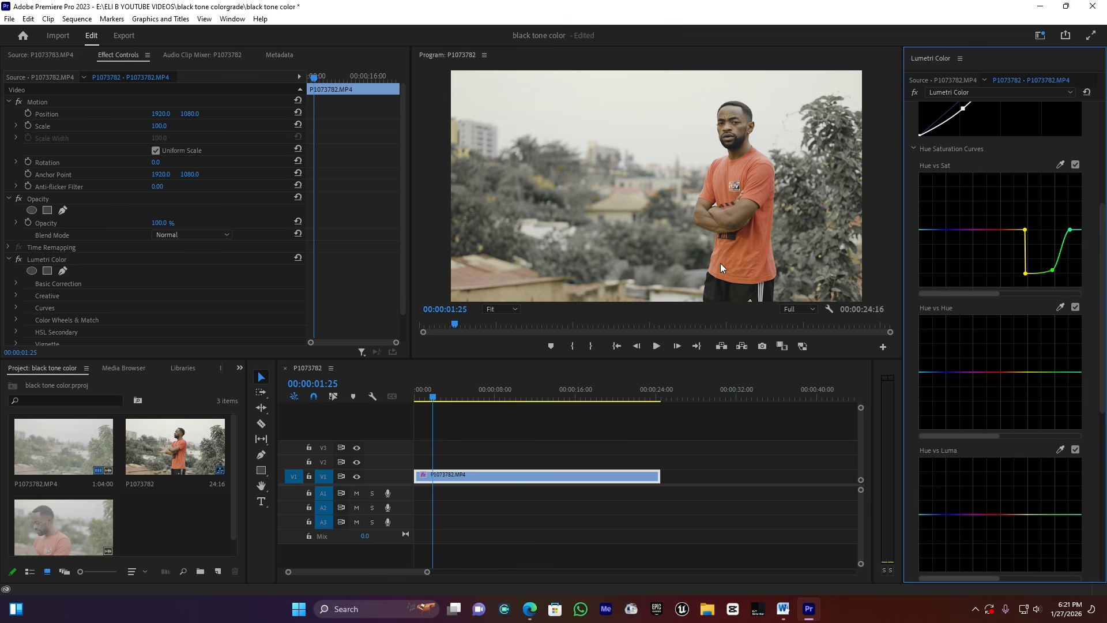
- Sample the orange-red shirt for the Hue vs Sat curve and raise its saturation slightly
click(1061, 164)
click(764, 171)
mouse_move(1004, 229)
mouse_down()
mouse_move(1006, 253)
mouse_move(1004, 225)
mouse_up()
- Sample the shirt for the Hue vs Hue curve and raise its red point slightly to make the shirt redder
scroll(950, 236, down, 2)
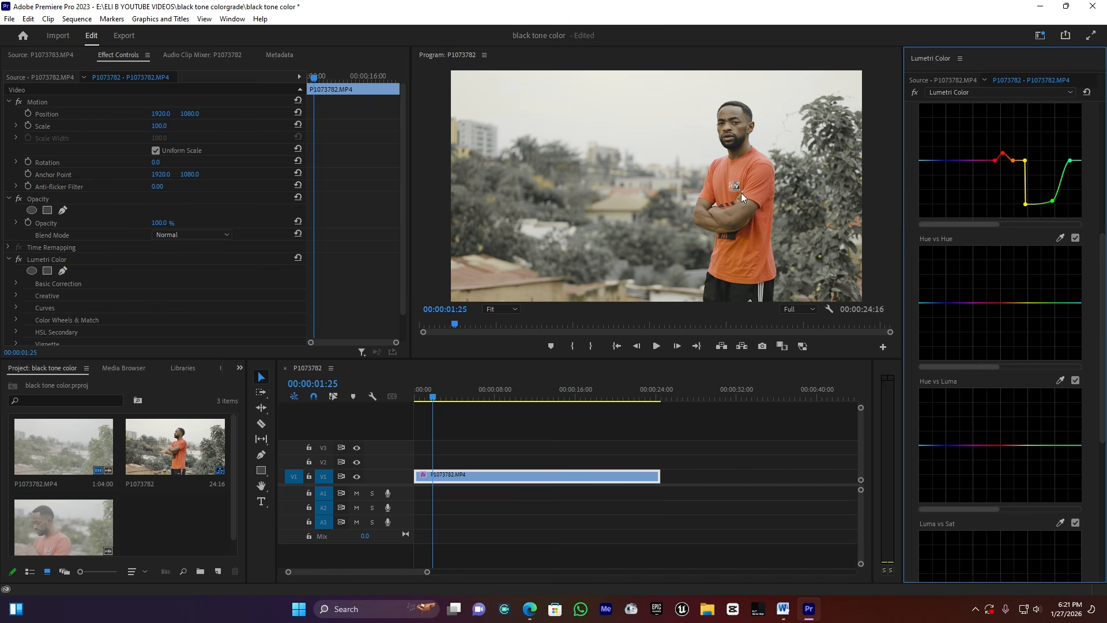
click(1058, 238)
click(761, 173)
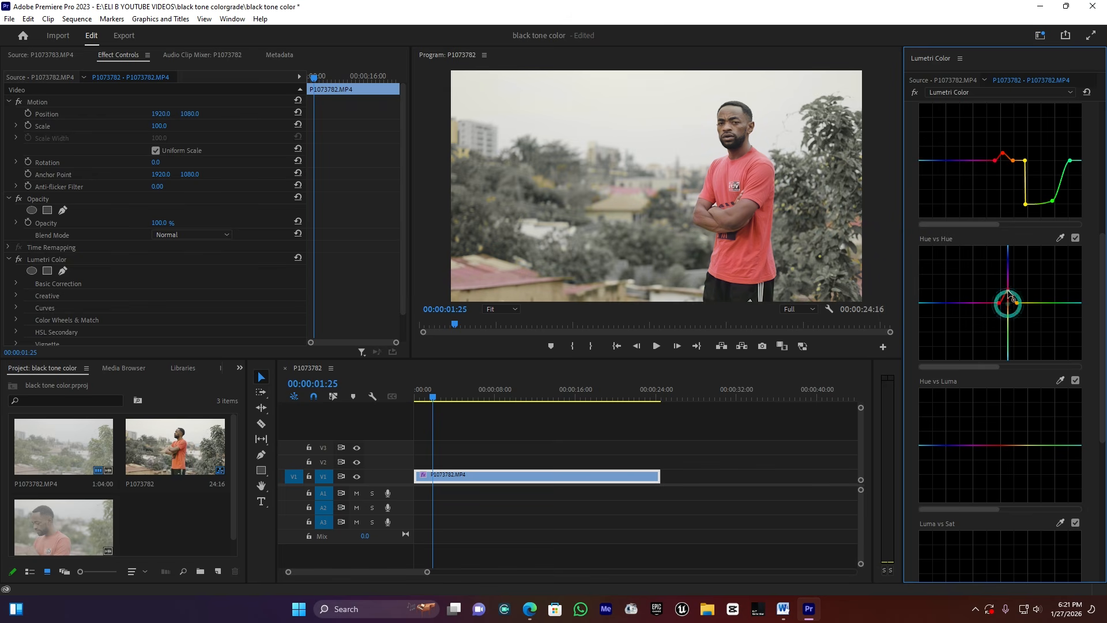
mouse_move(1008, 296)
mouse_down()
mouse_move(1010, 308)
mouse_move(1007, 298)
mouse_up()
- Isolate yellow to green on the Hue vs Hue curve and pull a yellow point down to shift the foliage towards teal
click(1026, 303)
click(1069, 303)
drag(1034, 303, 1034, 327)
drag(1035, 327, 1041, 272)
drag(1043, 274, 1034, 331)
mouse_move(1033, 331)
mouse_down()
mouse_move(1034, 358)
mouse_move(1030, 334)
mouse_up()
scroll(969, 347, down, 2)
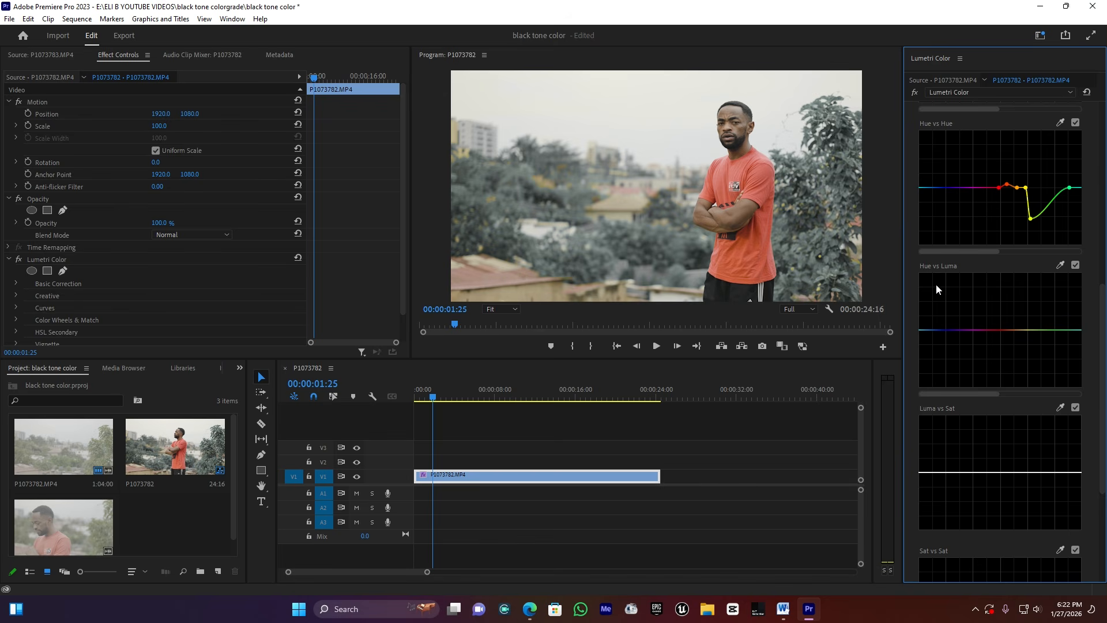
- Isolate yellow to green on the Hue vs Luma curve and pull the yellow-green point down to darken the foliage
click(1023, 330)
click(1023, 329)
click(1071, 330)
drag(1033, 330, 1040, 315)
drag(1036, 306, 1036, 307)
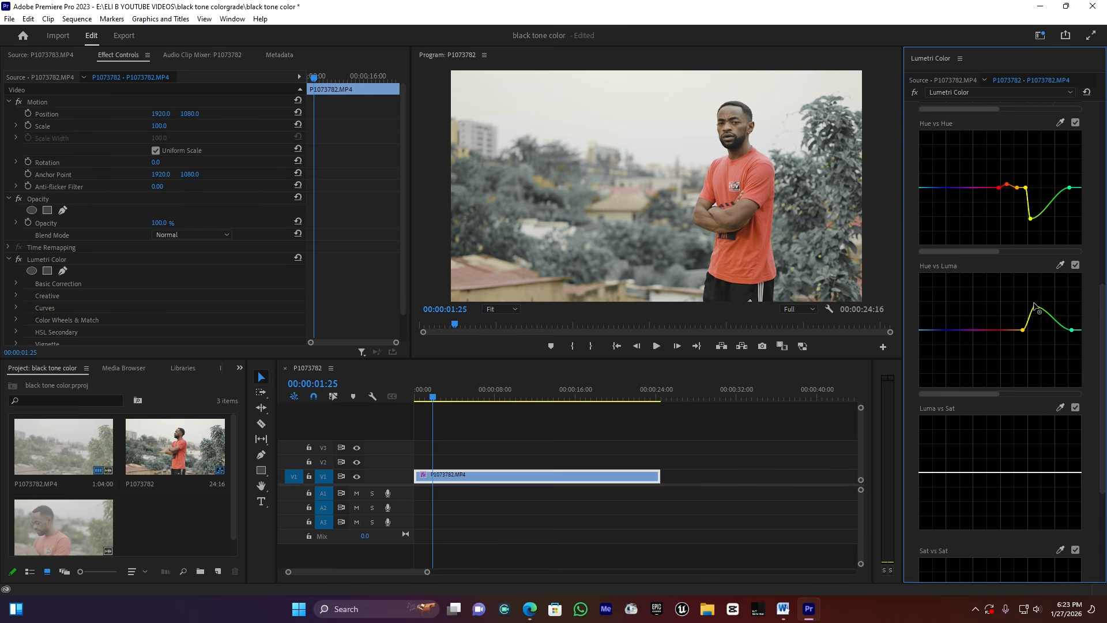
drag(1036, 307, 1040, 352)
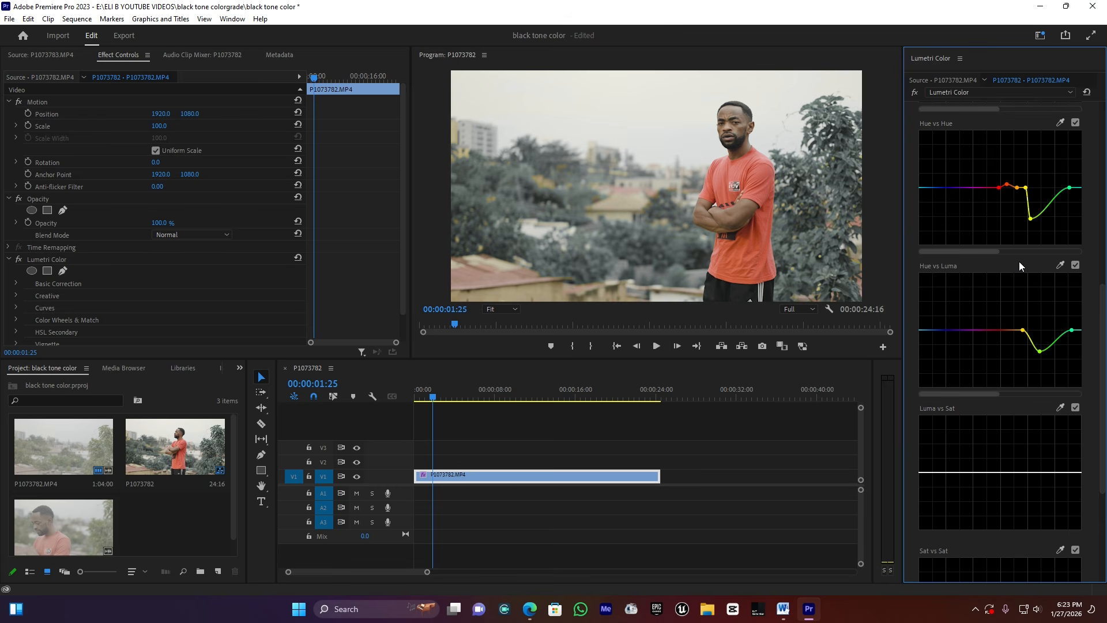
- Compare the image with the Curves corrections switched off and back on
scroll(1002, 294, down, 1)
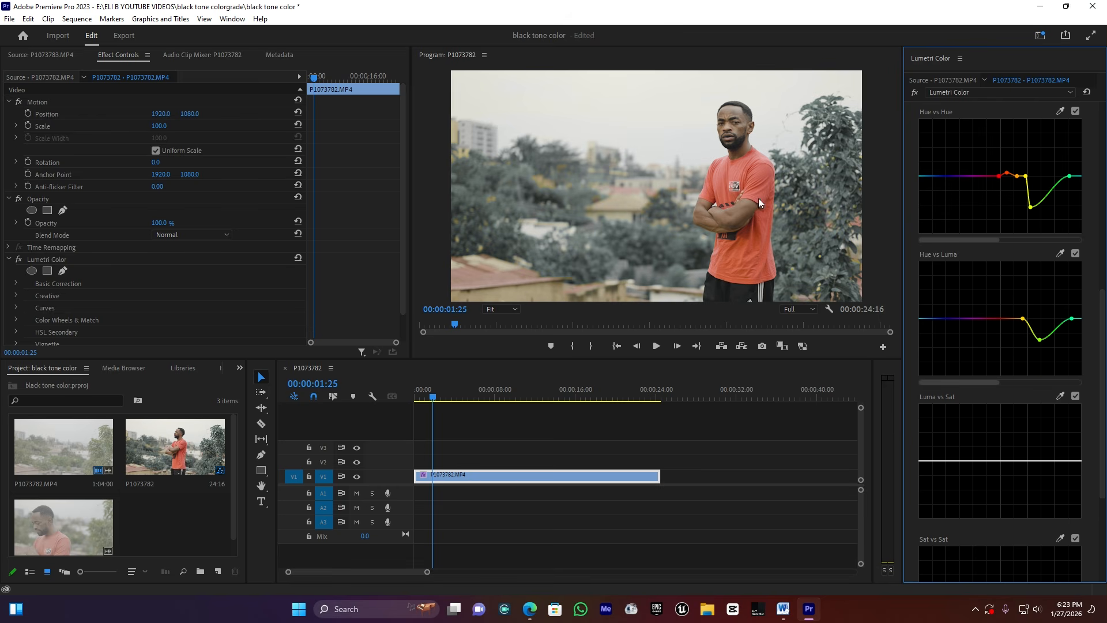
scroll(988, 227, up, 15)
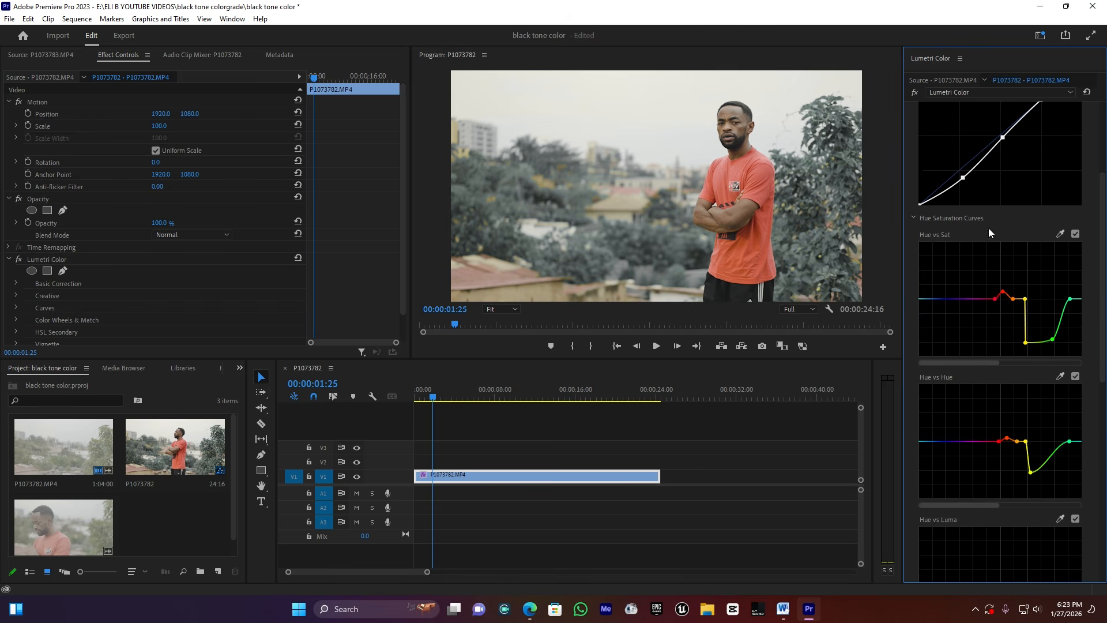
scroll(980, 190, up, 2)
click(928, 127)
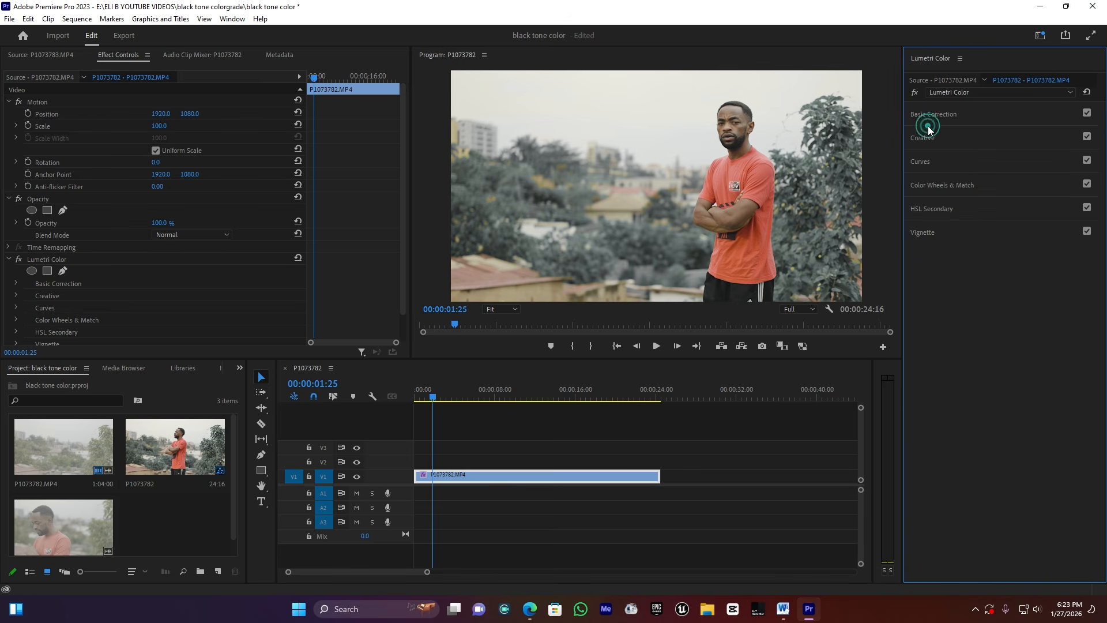
click(1087, 161)
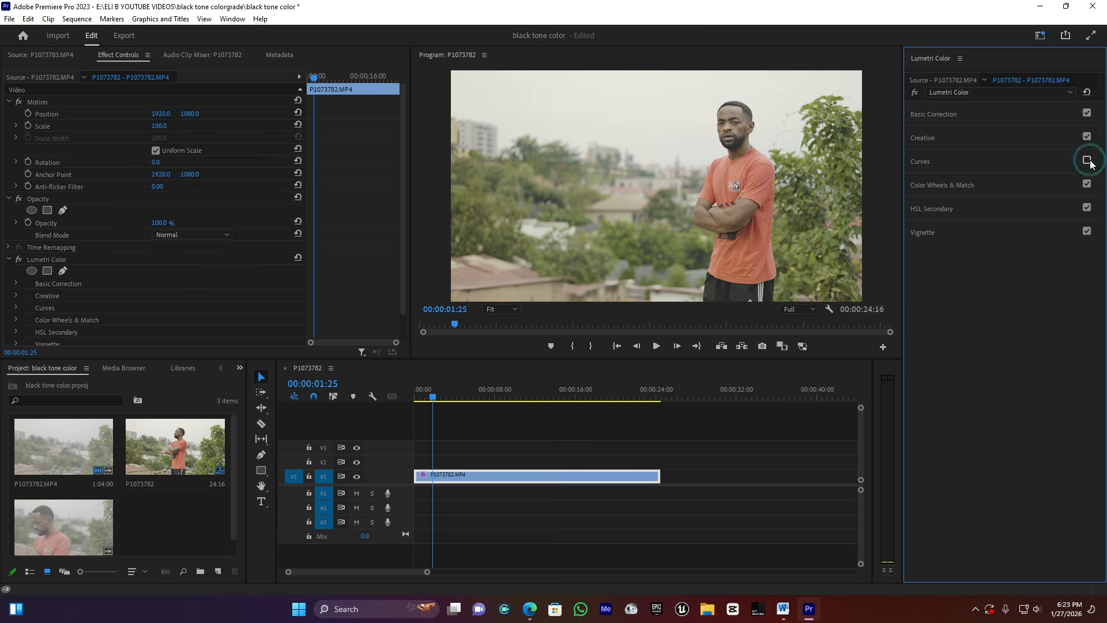
click(1087, 161)
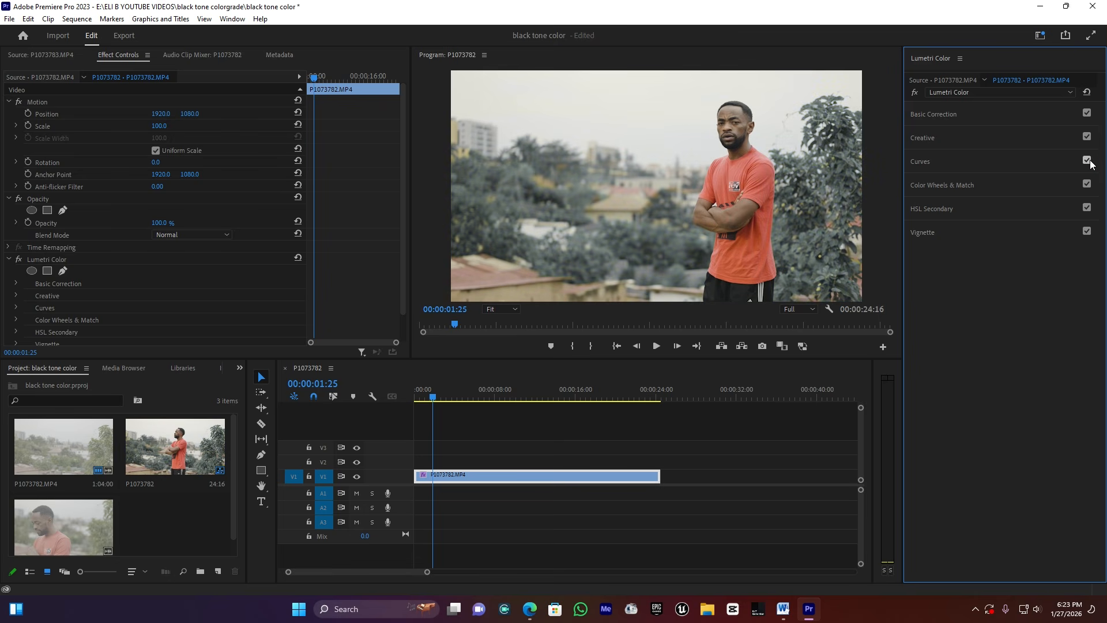
- Darken the shadows slightly with the colour wheels and tint them a touch towards teal
click(940, 185)
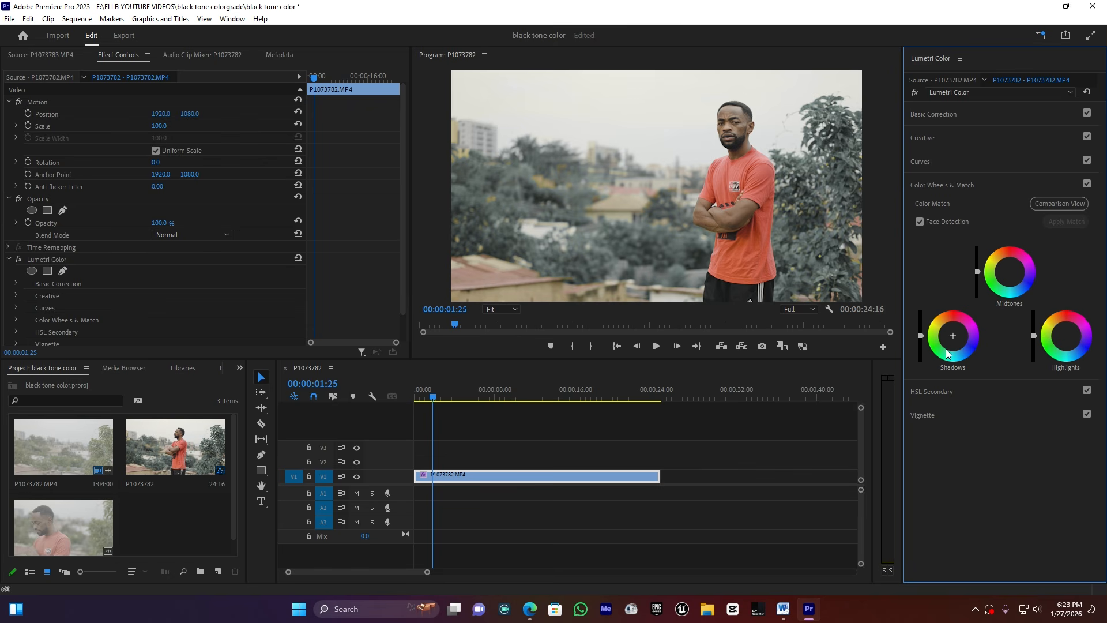
drag(920, 337, 920, 339)
drag(952, 335, 951, 336)
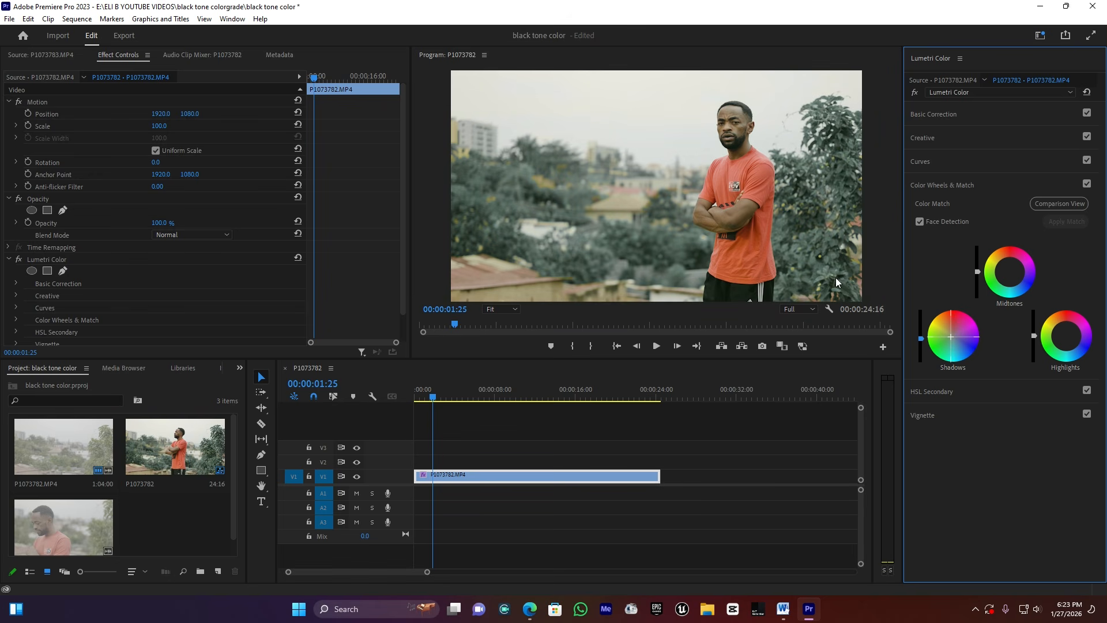
double_click(953, 337)
drag(953, 337, 953, 338)
double_click(955, 344)
- Push the midtones slightly towards orange and adjust the highlights' tint, trying a cool blue before returning them close to neutral
click(1010, 276)
drag(1008, 270, 1008, 268)
drag(1007, 267, 1008, 267)
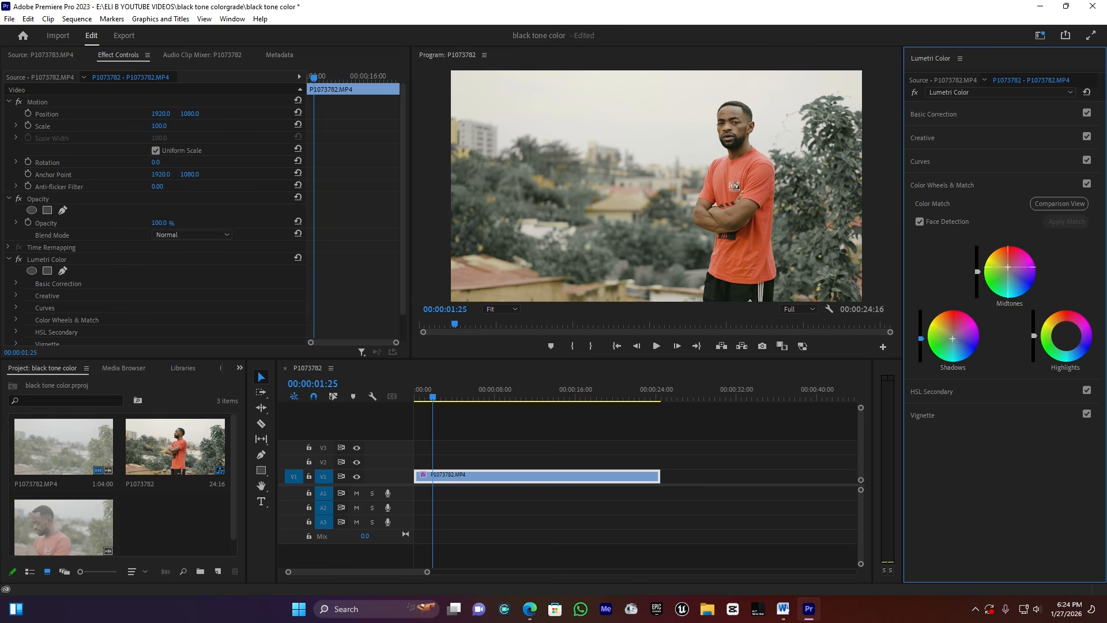
drag(1008, 268, 1008, 267)
drag(1066, 338, 1064, 337)
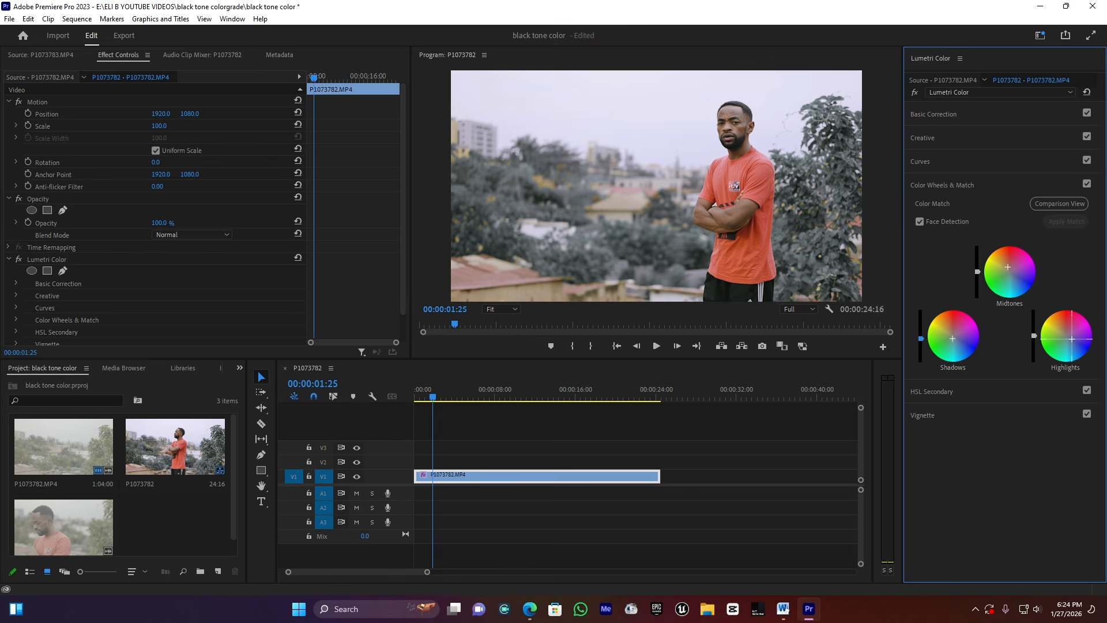
drag(1072, 339, 1067, 332)
double_click(1071, 339)
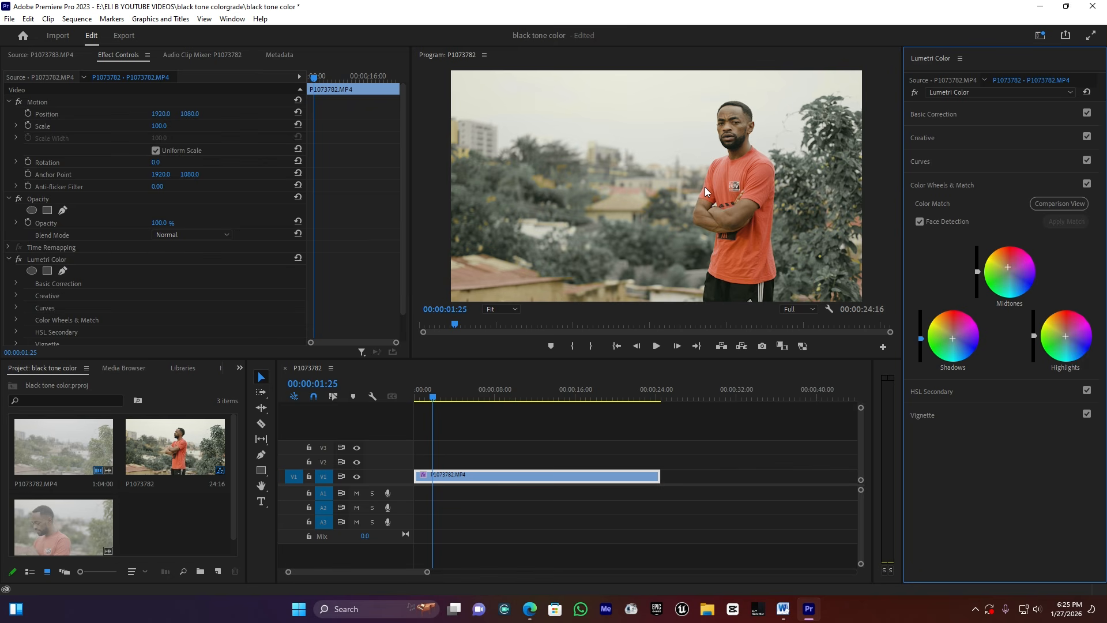
- Compare the image with the Color Wheels & Match correction switched off and back on
click(1086, 184)
click(1087, 185)
click(934, 188)
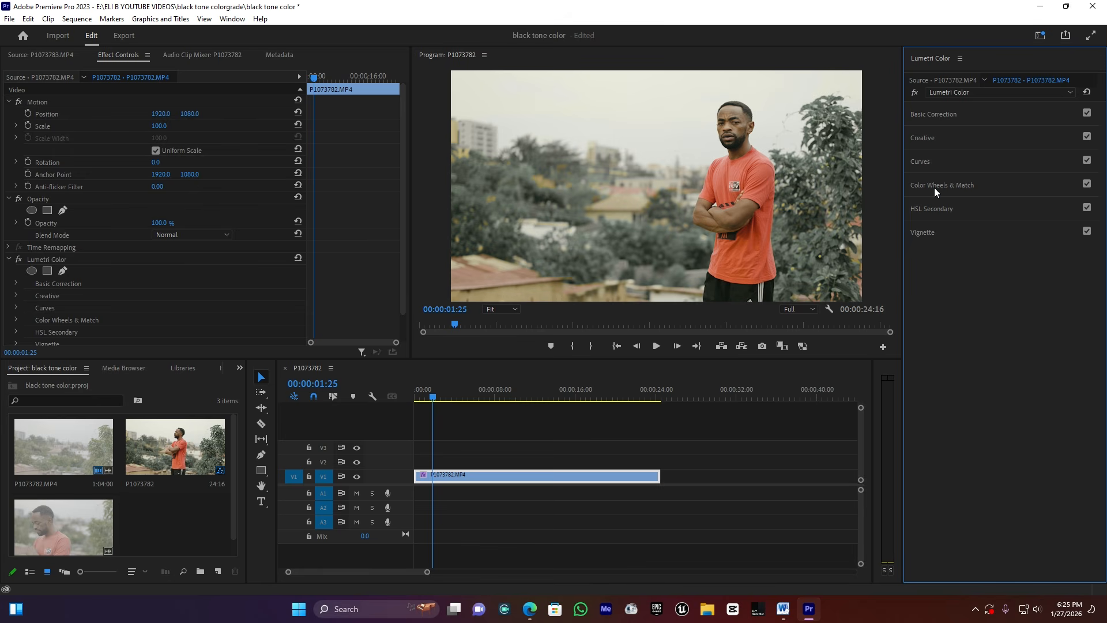
- Key the red skin and shirt tones in HSL Secondary, adjusting the hue and saturation ranges with Denoise 11.6 and Blur 5.1
click(932, 209)
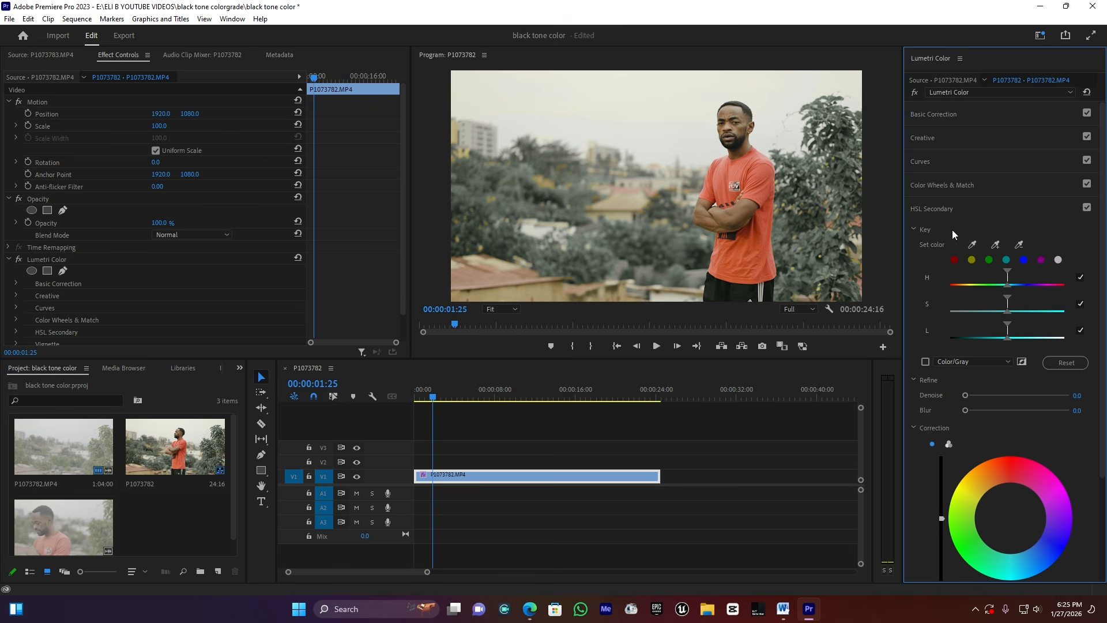
click(954, 260)
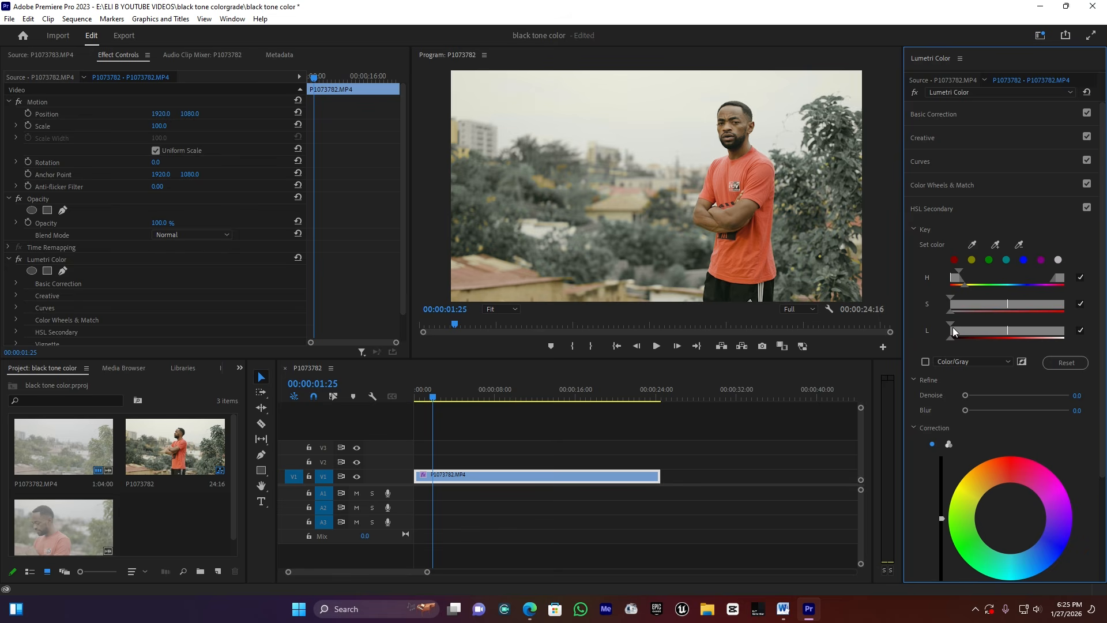
click(926, 362)
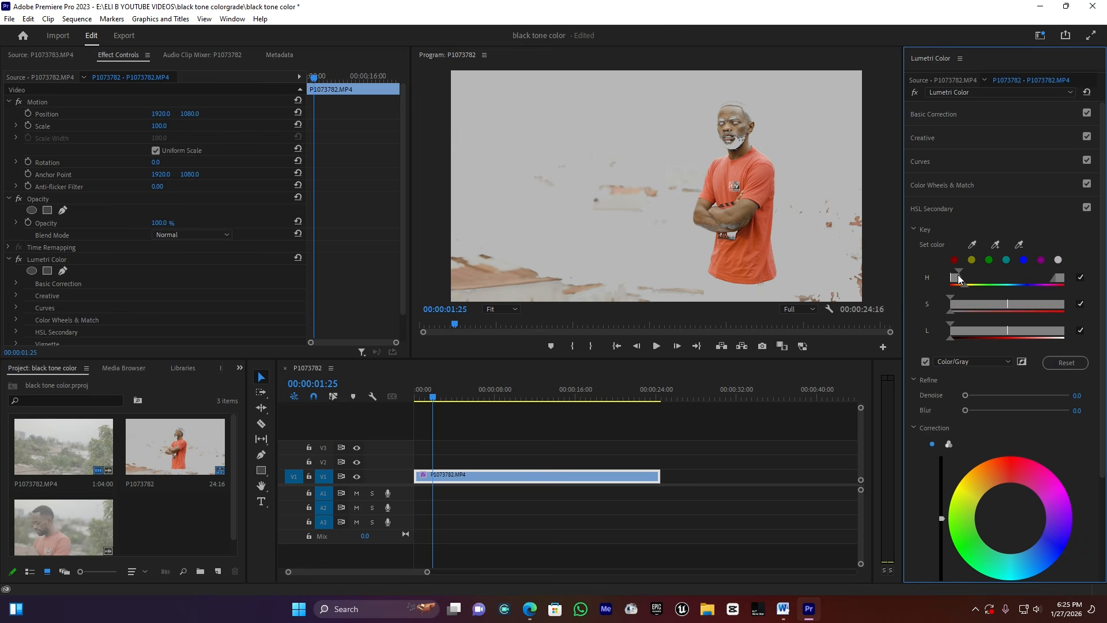
drag(955, 279, 958, 280)
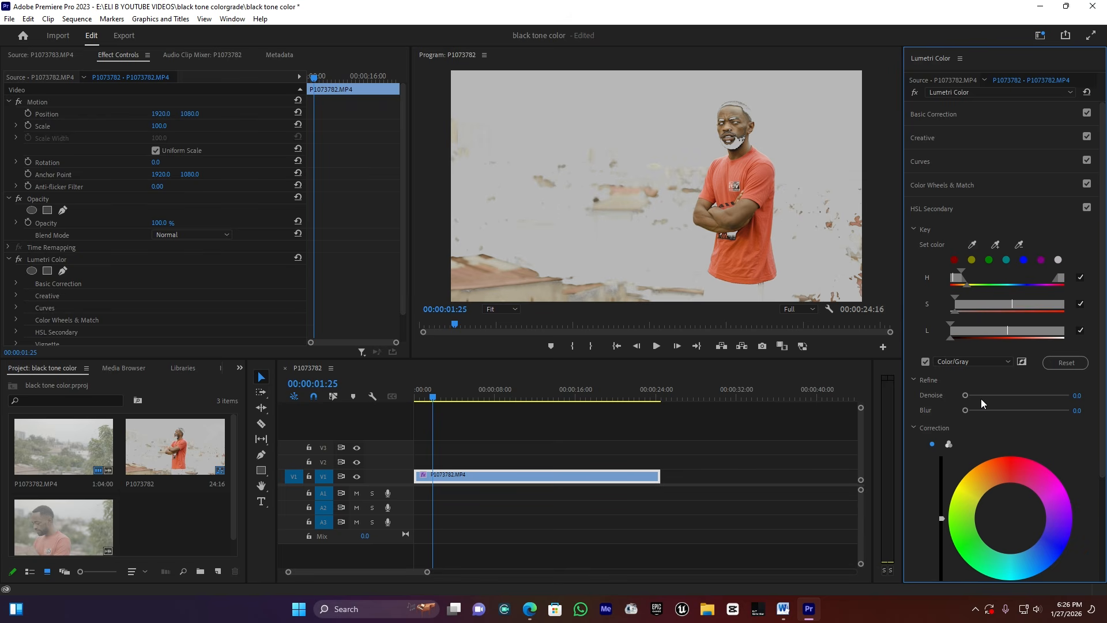
drag(966, 397, 977, 397)
click(926, 361)
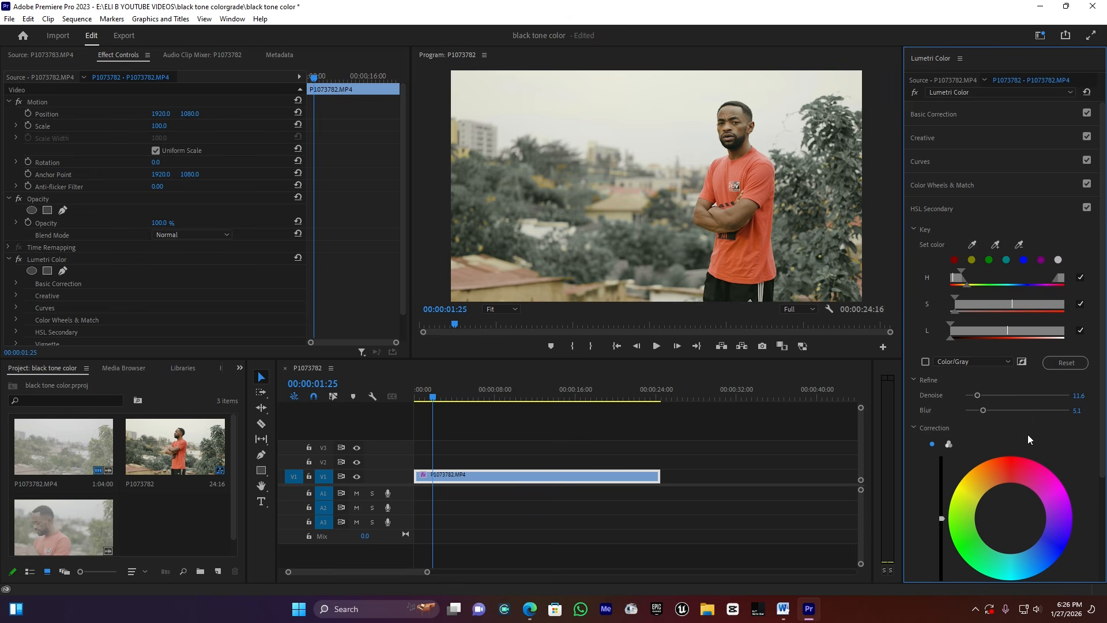
- Warm the keyed skin tones to Temperature 18.2 and brighten them slightly, trying out a higher saturation
scroll(1028, 438, down, 4)
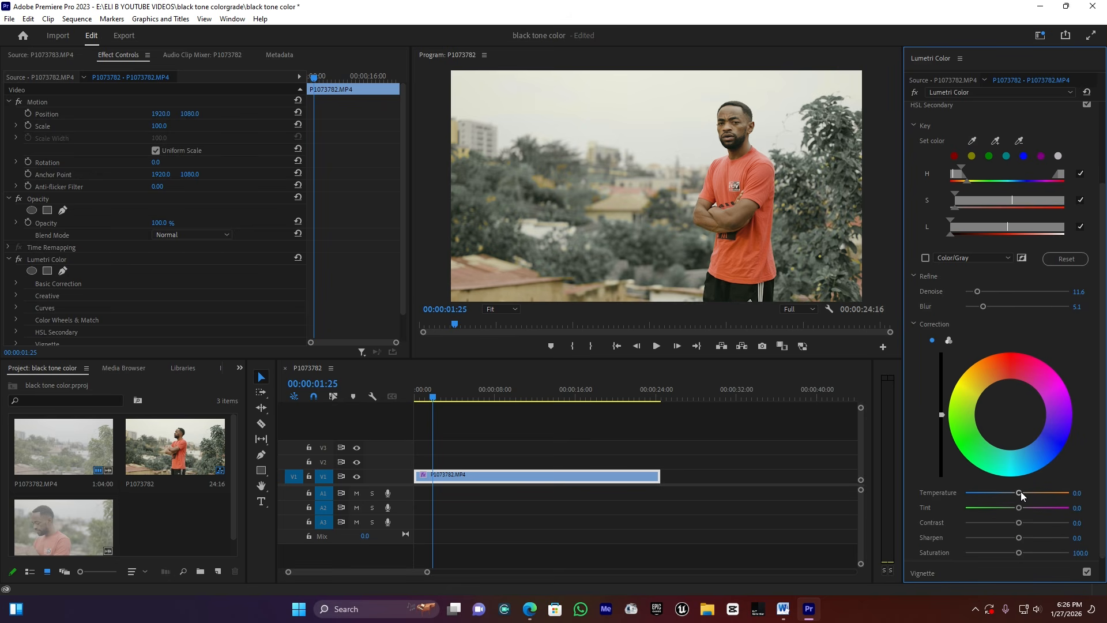
drag(1019, 493, 1022, 493)
drag(1022, 492, 1026, 495)
mouse_move(941, 415)
mouse_down()
mouse_move(941, 400)
mouse_move(942, 414)
mouse_up()
drag(1025, 491, 1027, 492)
scroll(1023, 491, down, 1)
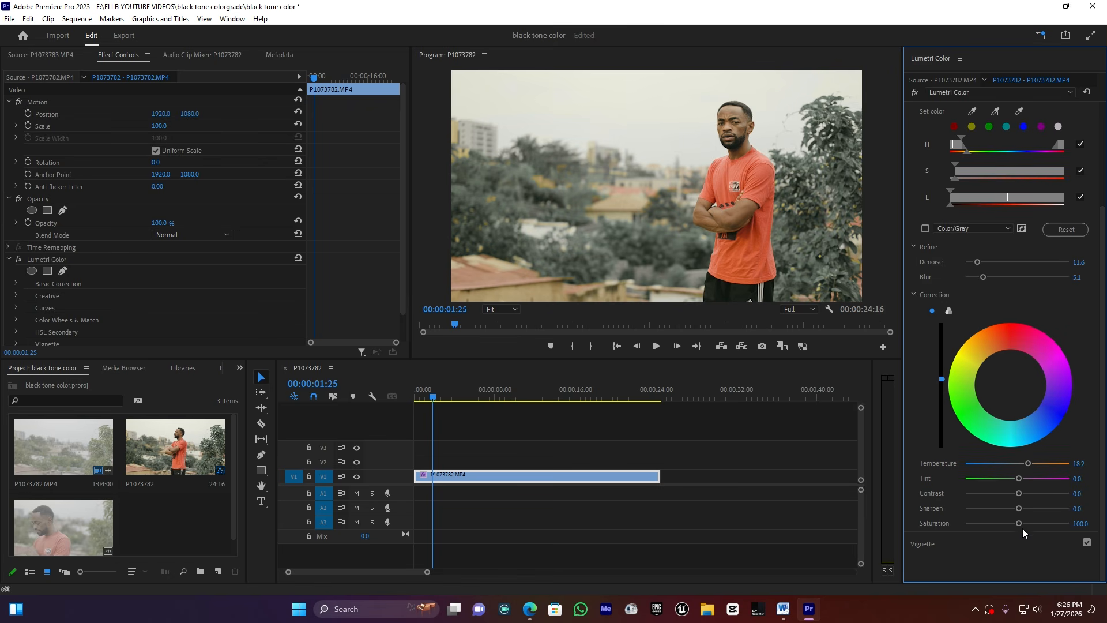
drag(1020, 524, 1040, 523)
- Create an adjustment layer with the default settings and place it on V2 over the full length of the clip
click(219, 571)
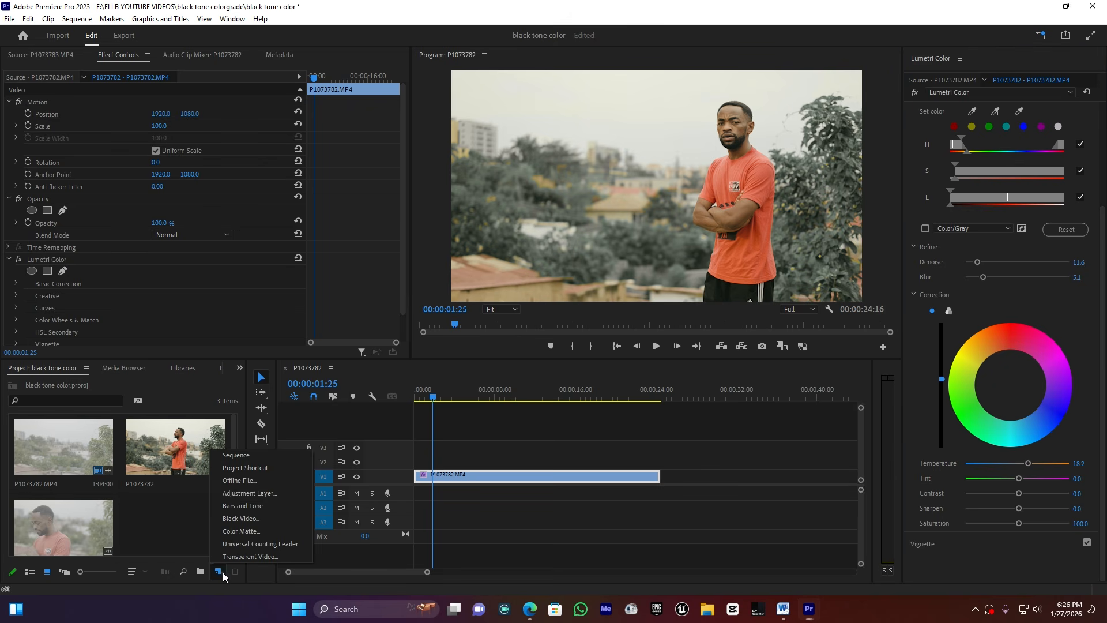
click(278, 493)
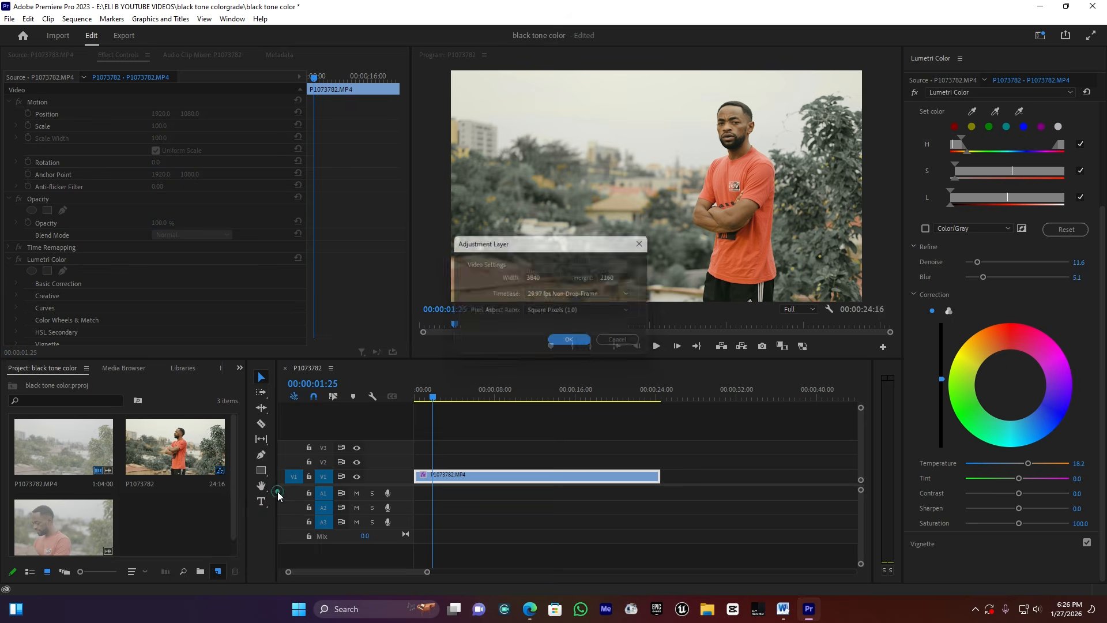
click(572, 345)
drag(151, 528, 664, 464)
click(466, 462)
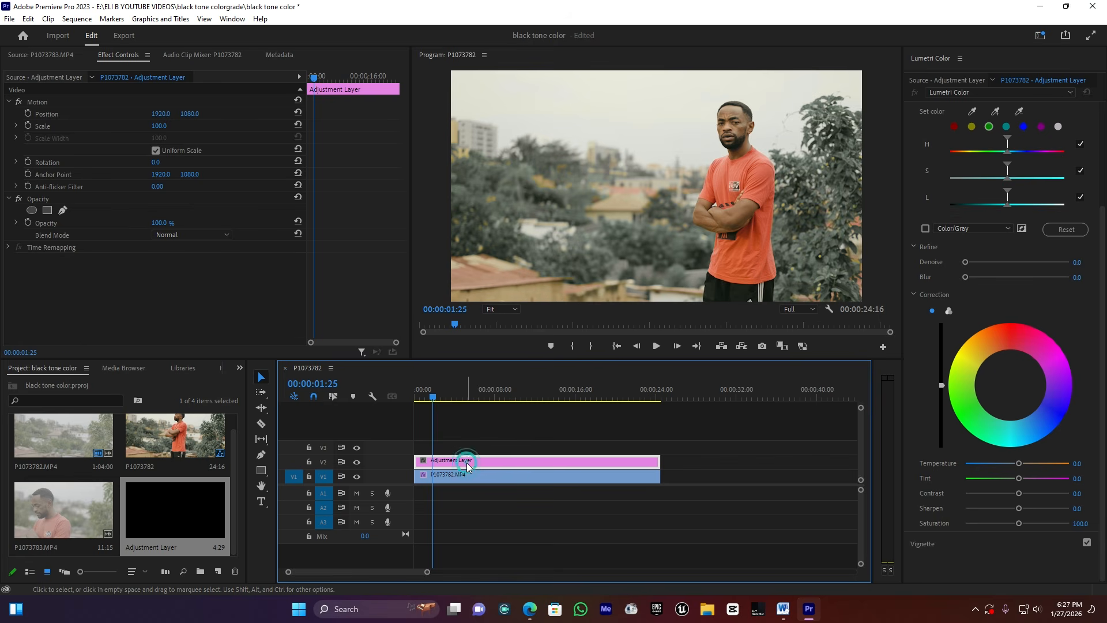
- Key the reds on the adjustment layer in HSL Secondary with Denoise 16.6 and Blur 6.0, inverting the mask to target the background
scroll(980, 259, up, 3)
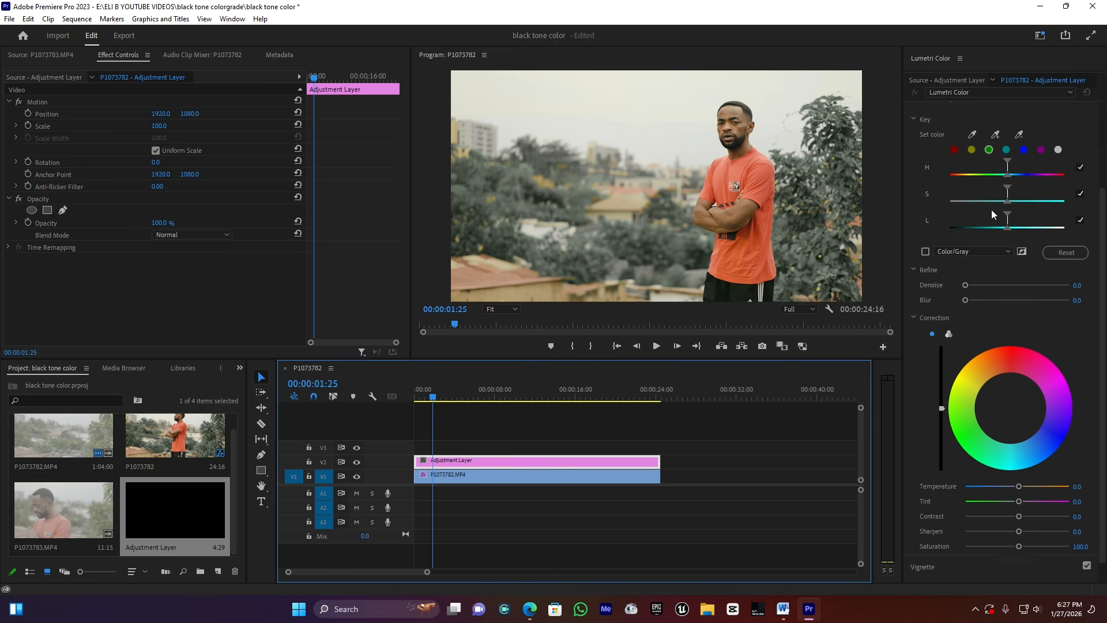
scroll(974, 288, up, 1)
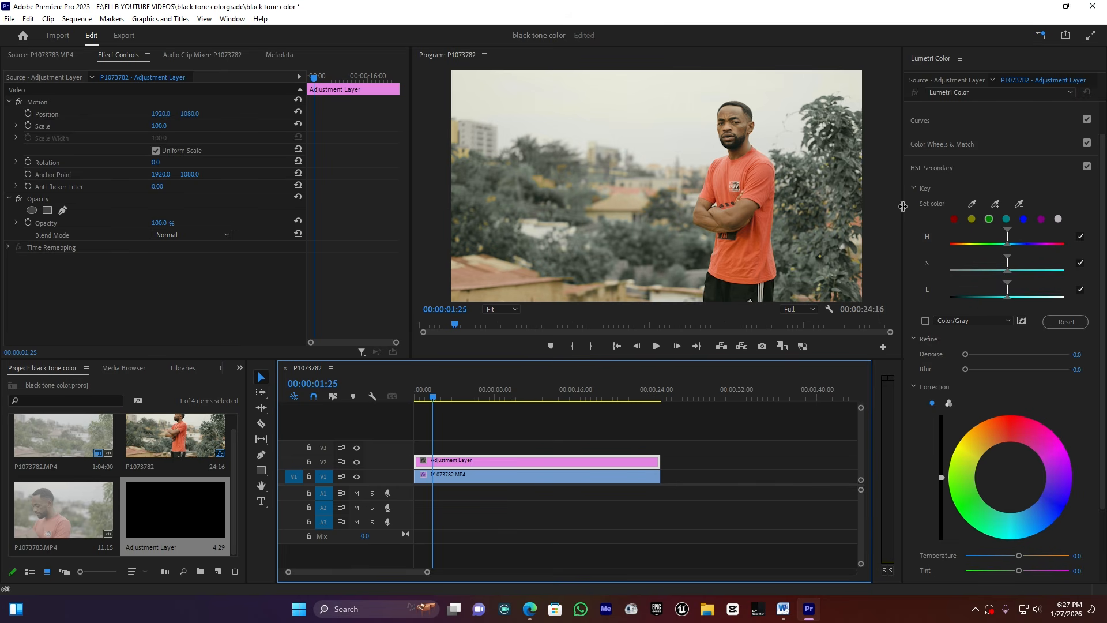
click(954, 219)
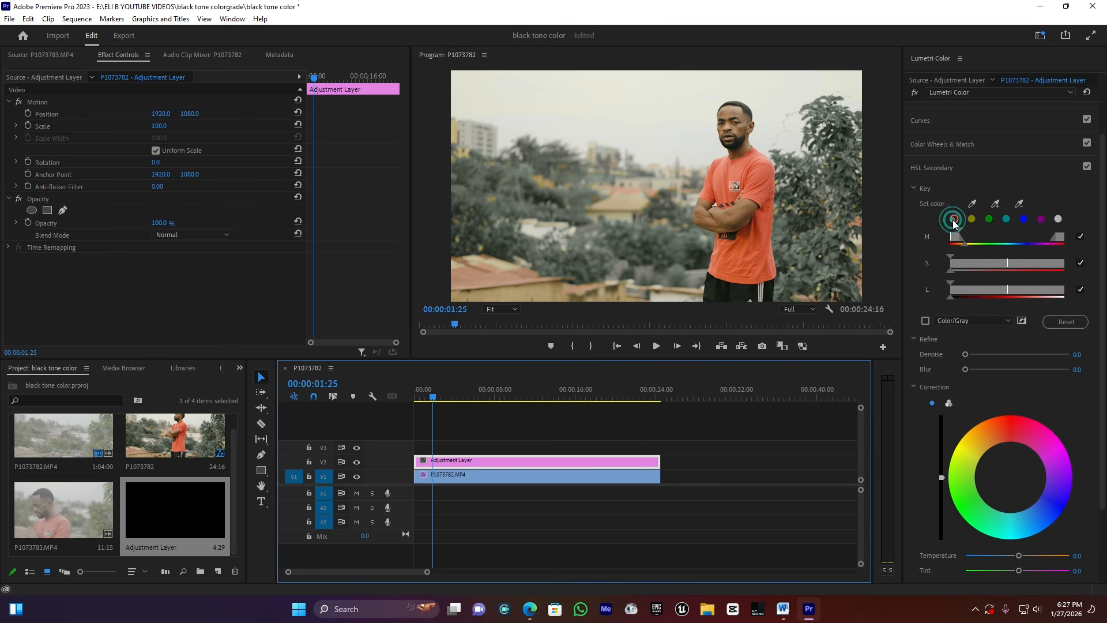
click(926, 322)
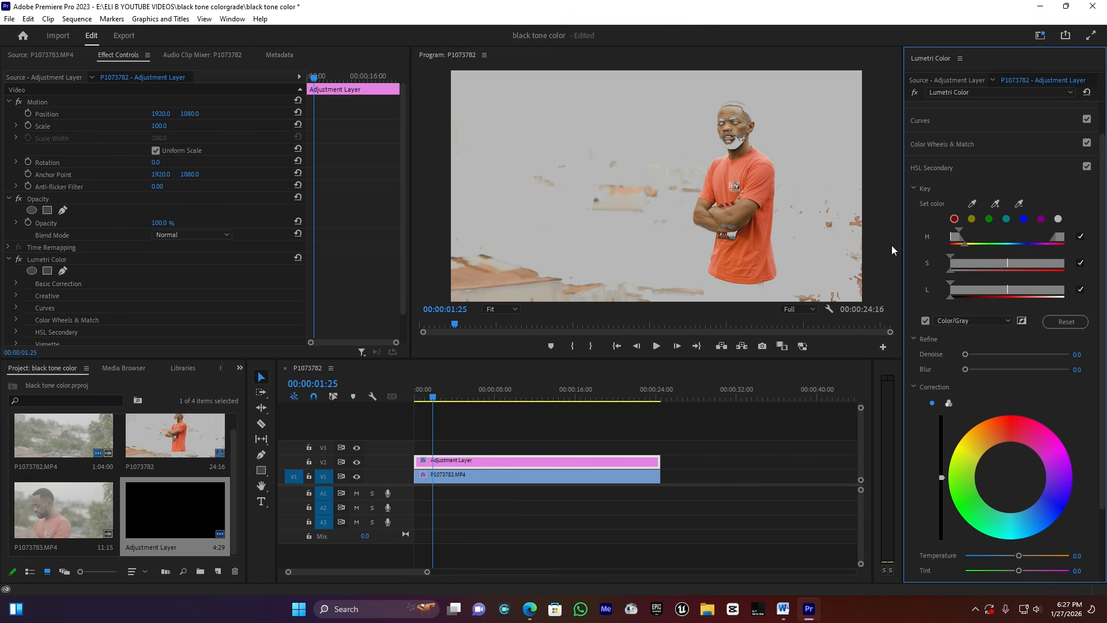
click(955, 237)
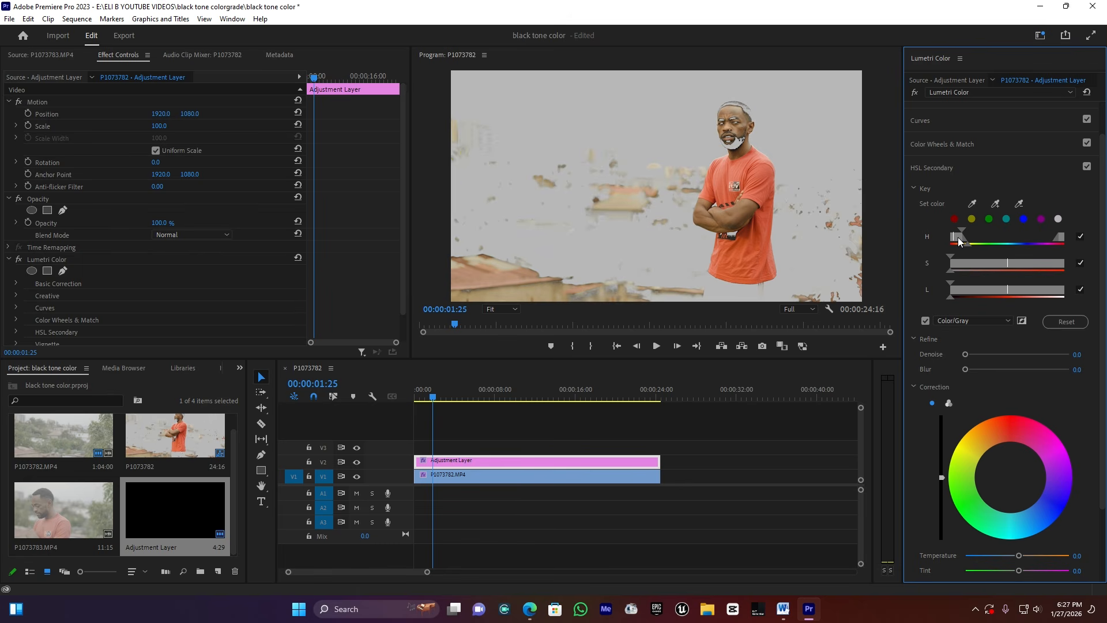
click(980, 354)
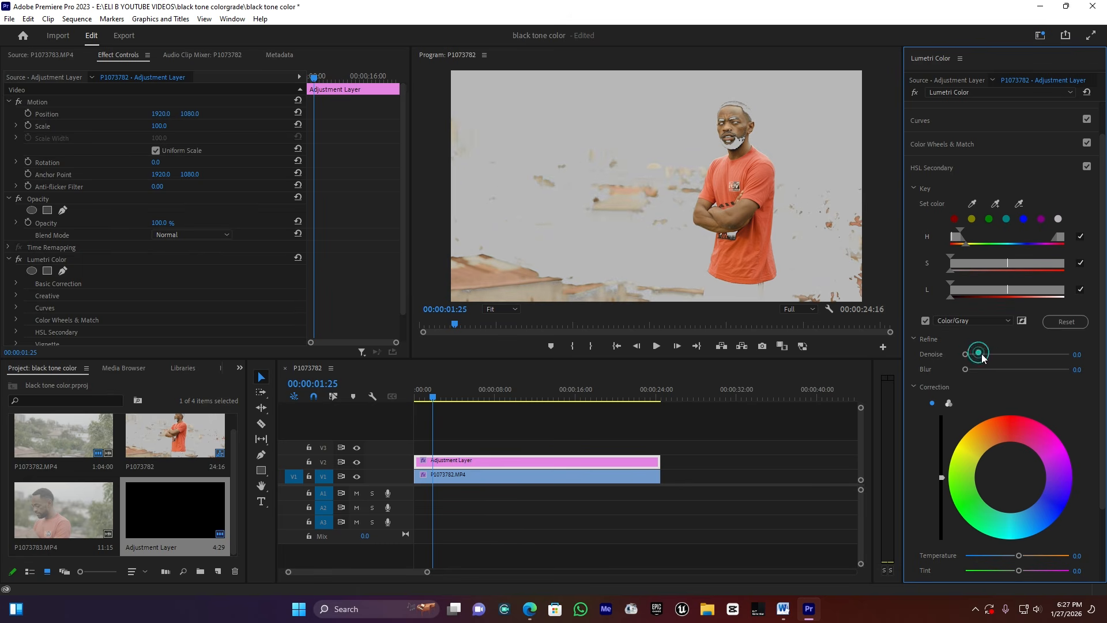
click(985, 369)
click(1022, 322)
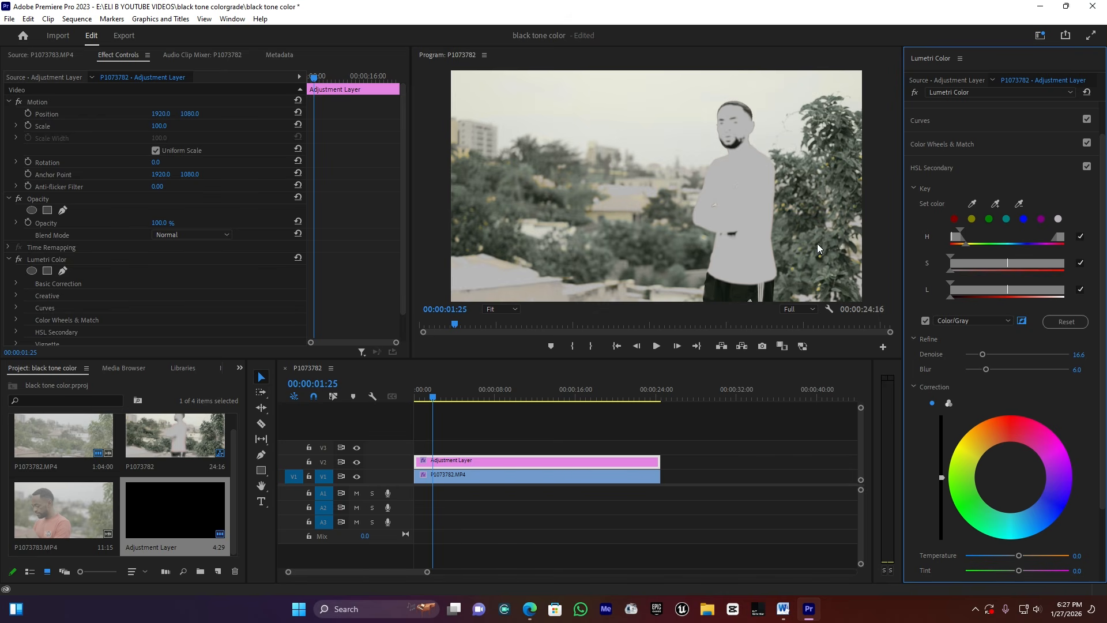
click(926, 321)
- Try blue and green tints on the keyed background and reset the correction wheel to neutral
scroll(1047, 393, down, 2)
scroll(1069, 393, down, 1)
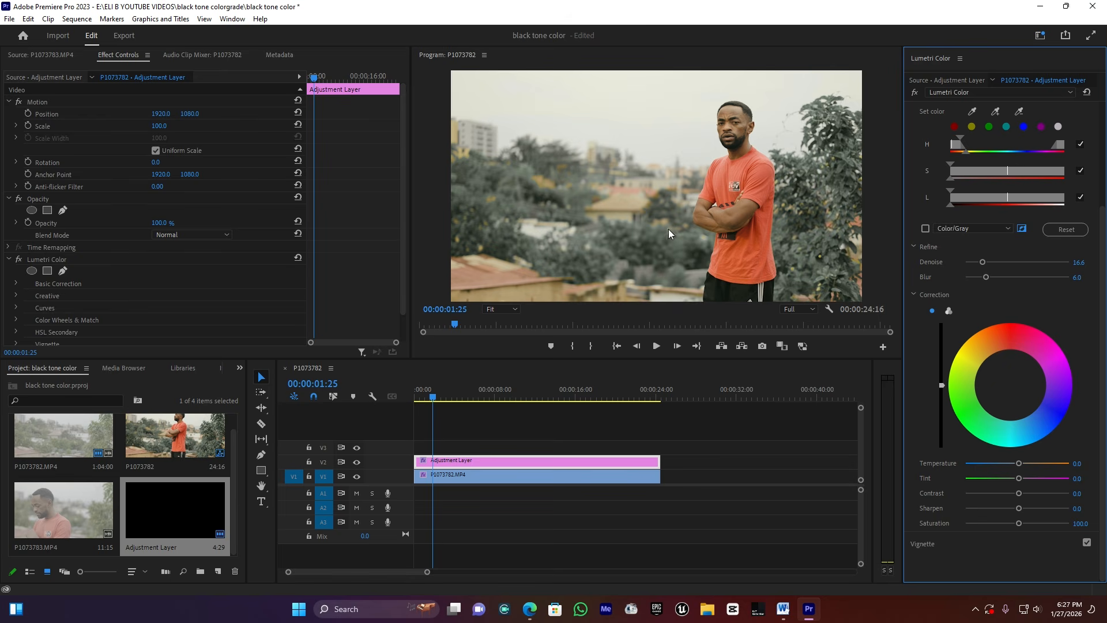
mouse_move(1011, 383)
drag(1010, 385, 1021, 396)
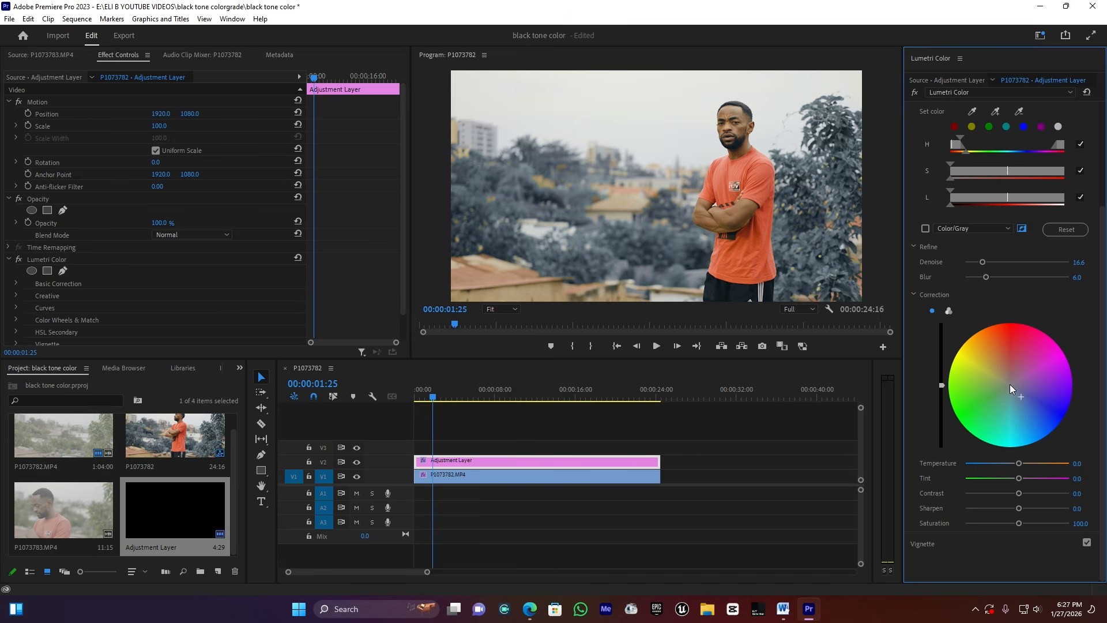
drag(999, 387, 968, 392)
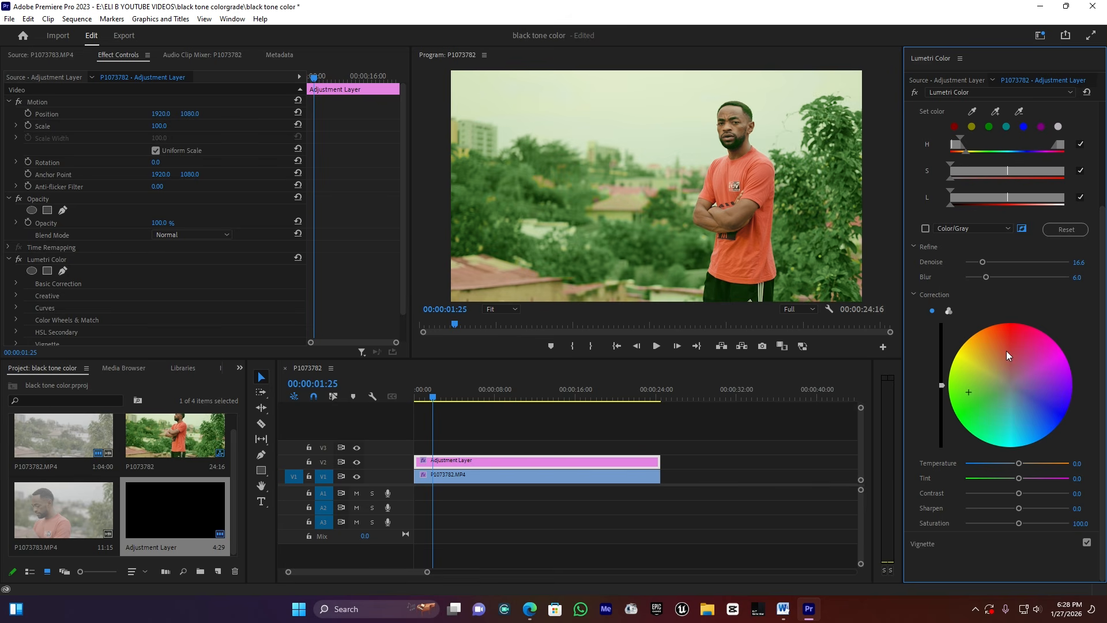
double_click(1015, 383)
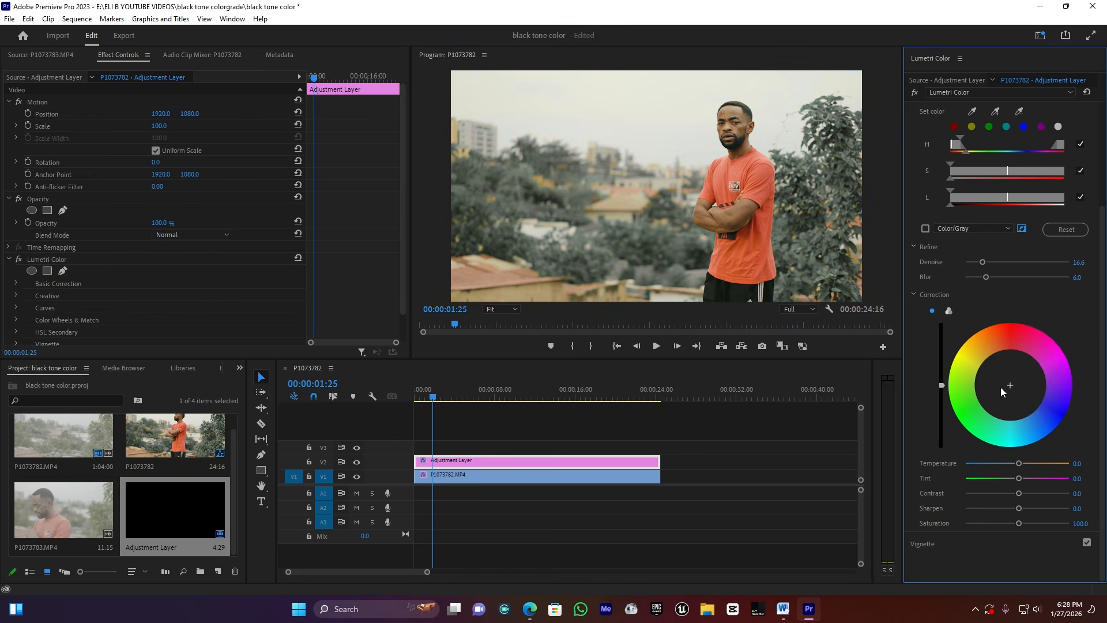
- Cool the keyed background to Temperature -21.5 with a slight green tint on the correction wheel
drag(1012, 465, 1005, 463)
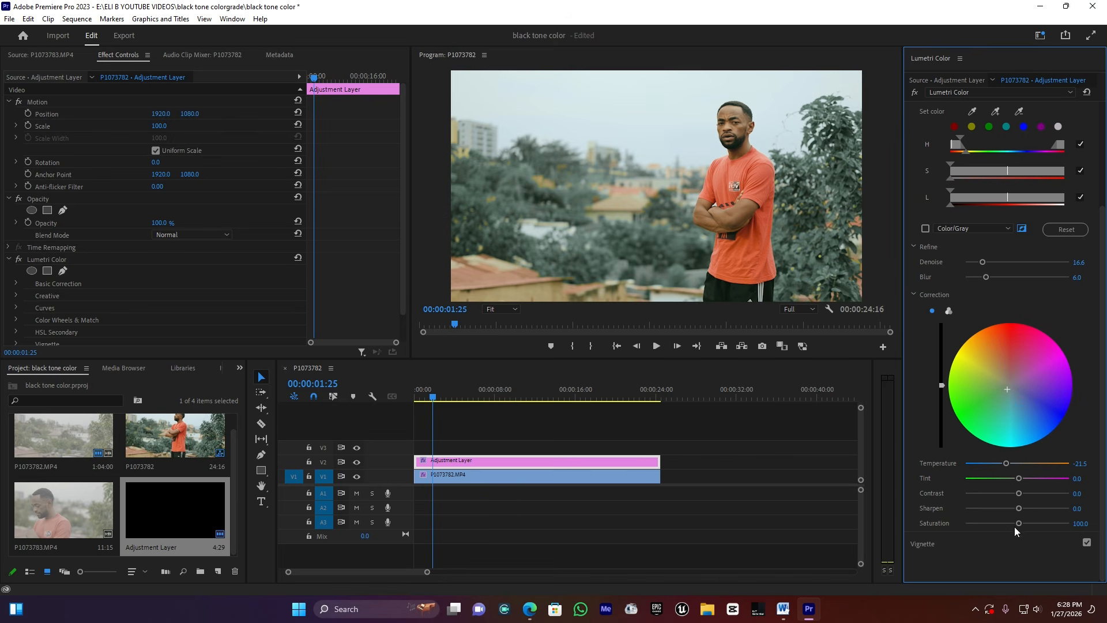
- Set the keyed background's Saturation to 119.3, comparing the frame with the adjustment layer hidden and inspecting the image in a maximized view
drag(1015, 521, 1012, 523)
click(357, 462)
click(357, 462)
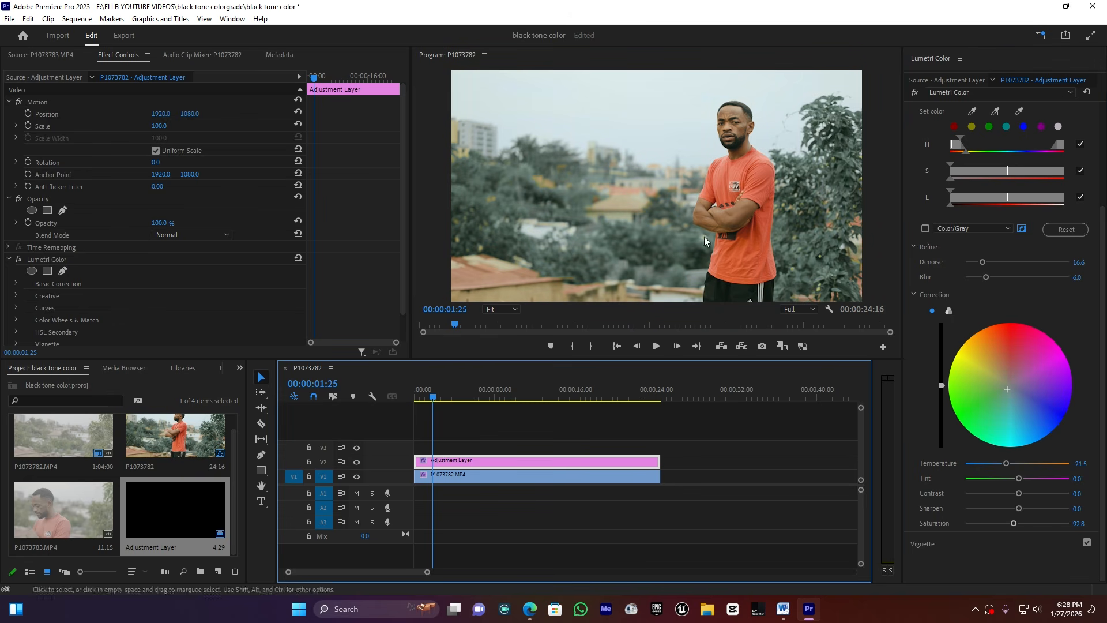
click(1026, 523)
drag(1027, 524, 1028, 524)
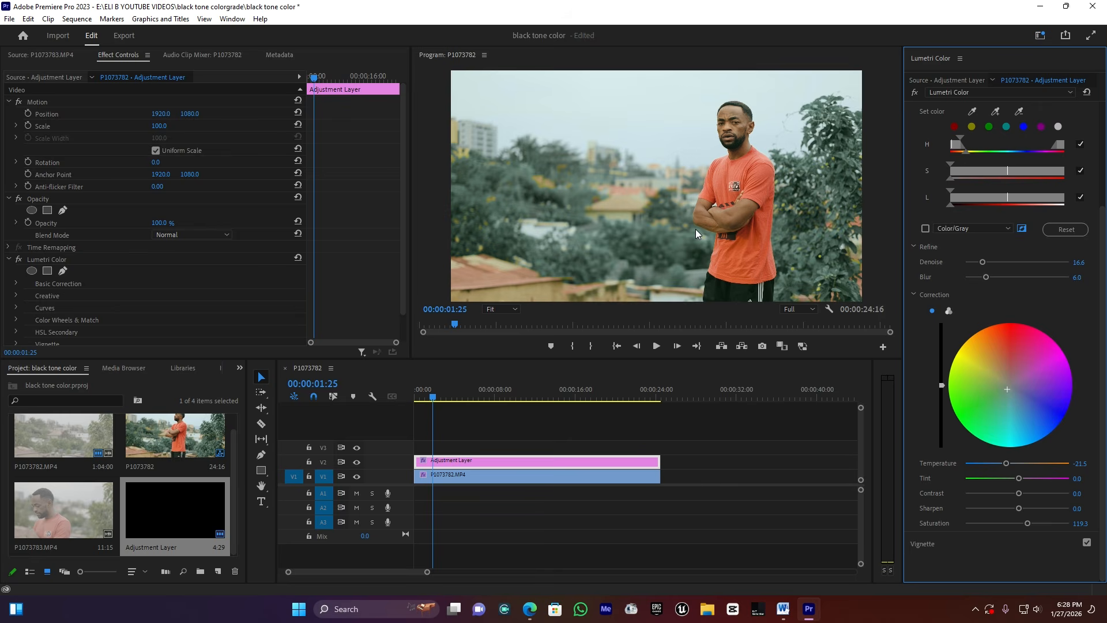
key(grave)
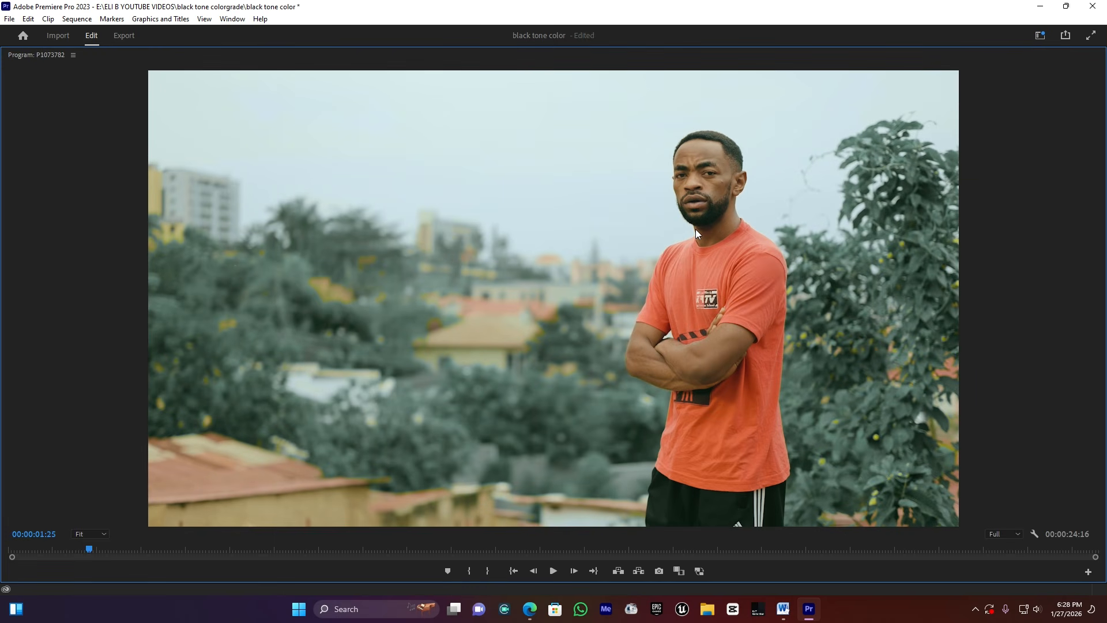
key(grave)
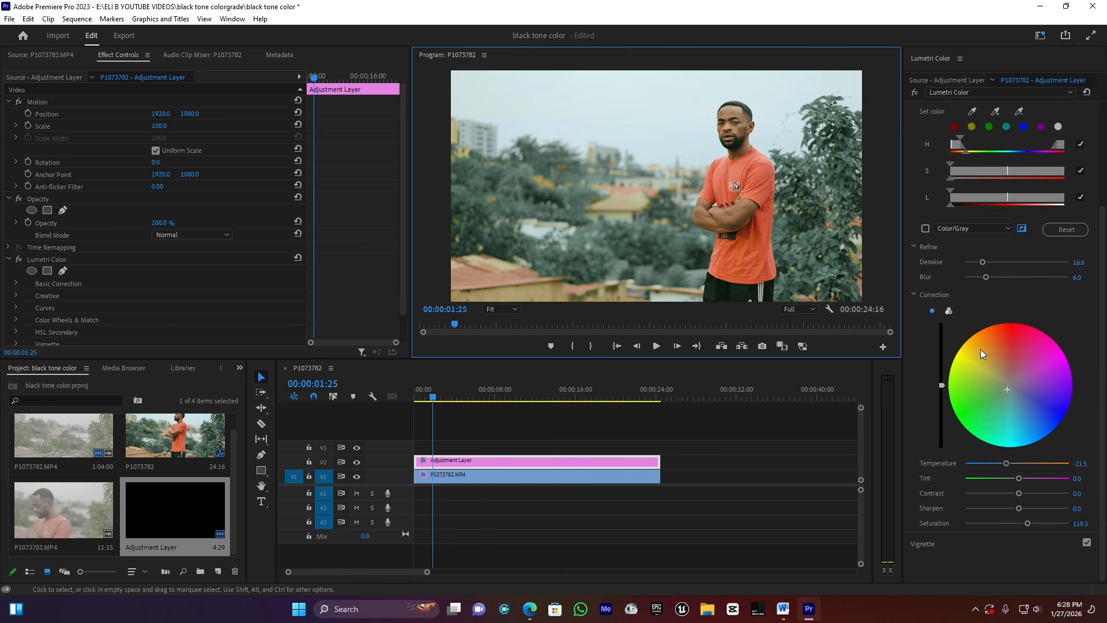
- Add a dark vignette to the adjustment layer with Amount -2.3 and Midpoint 36.5
scroll(1025, 312, up, 3)
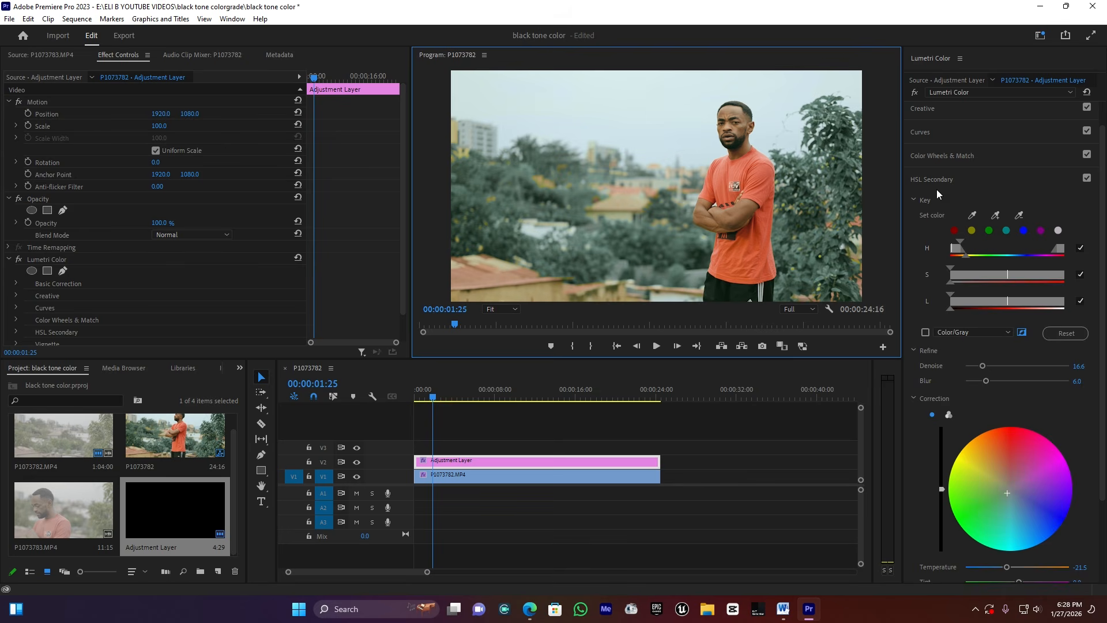
click(936, 180)
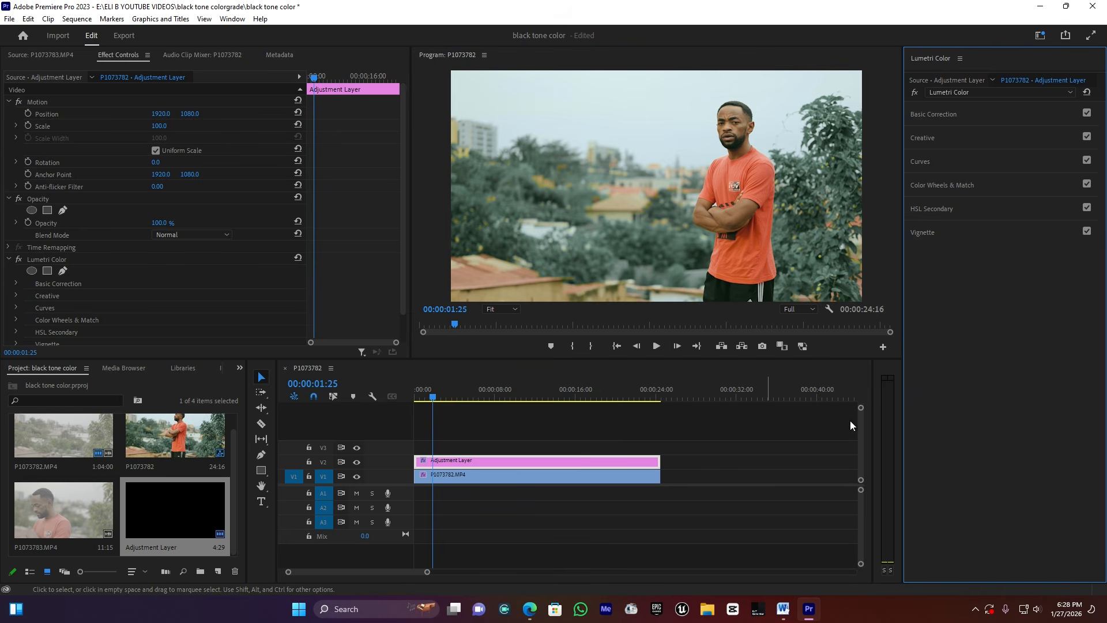
click(929, 233)
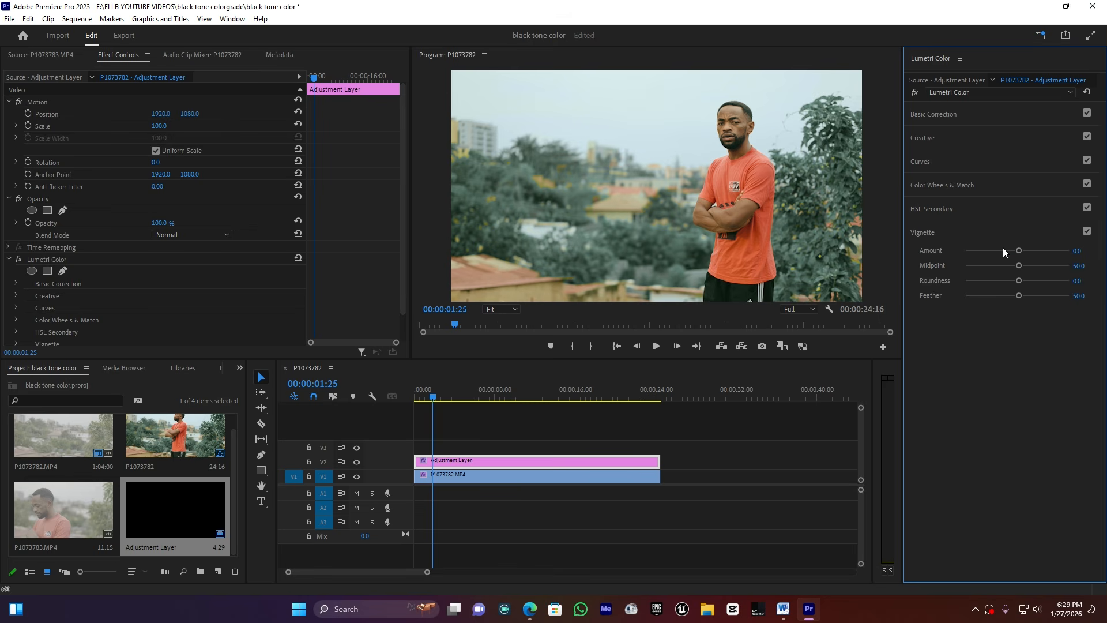
drag(1012, 249, 985, 250)
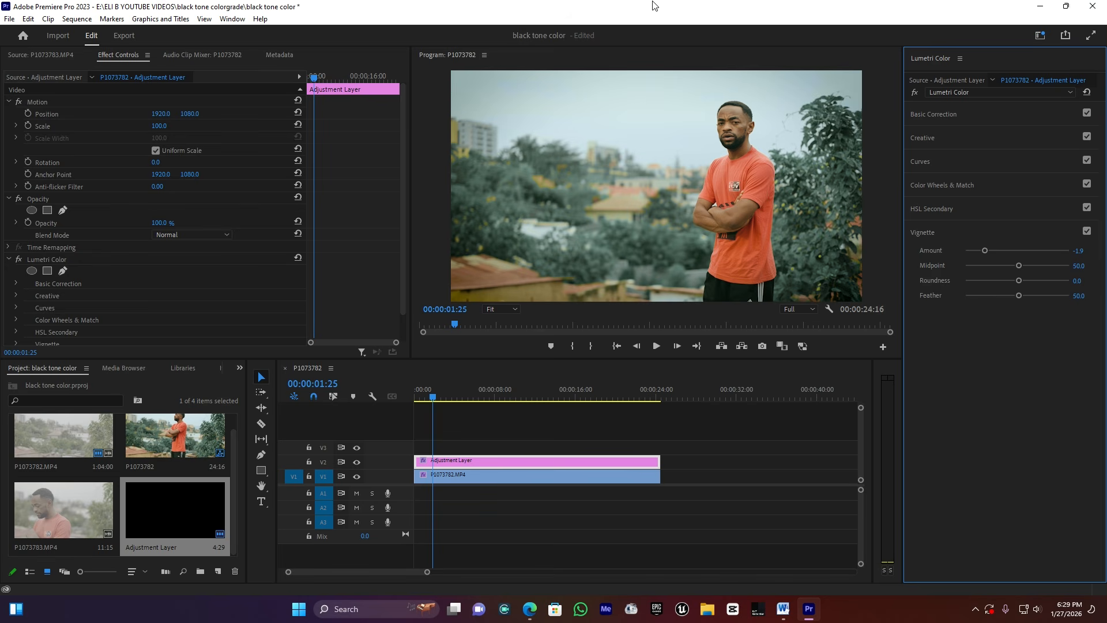
drag(978, 252, 977, 248)
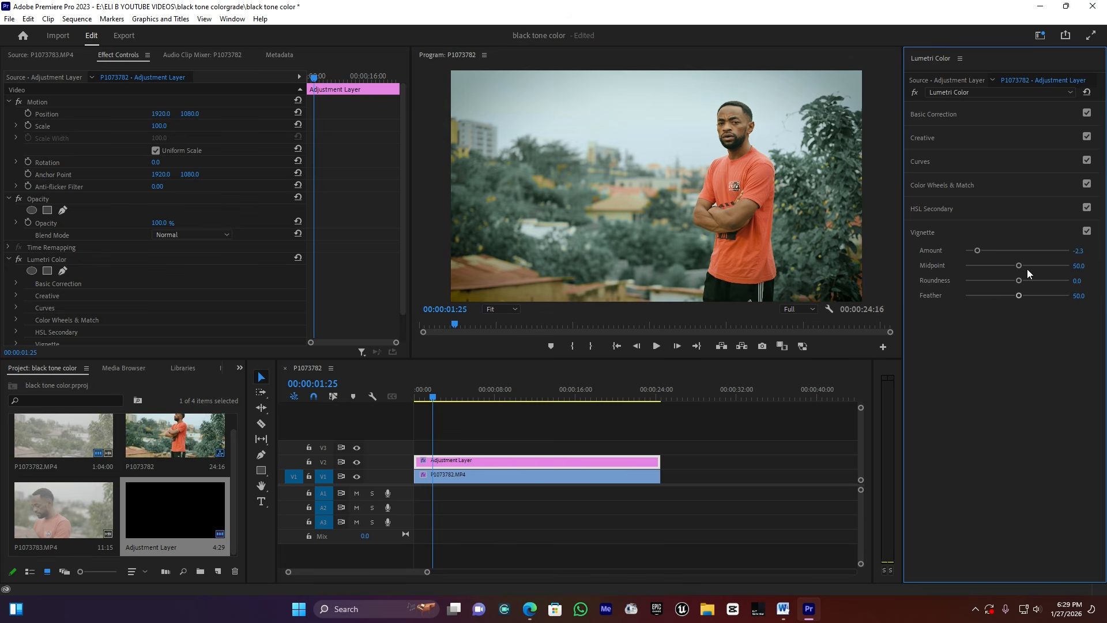
mouse_move(1015, 266)
mouse_down()
mouse_move(958, 272)
mouse_move(999, 269)
mouse_up()
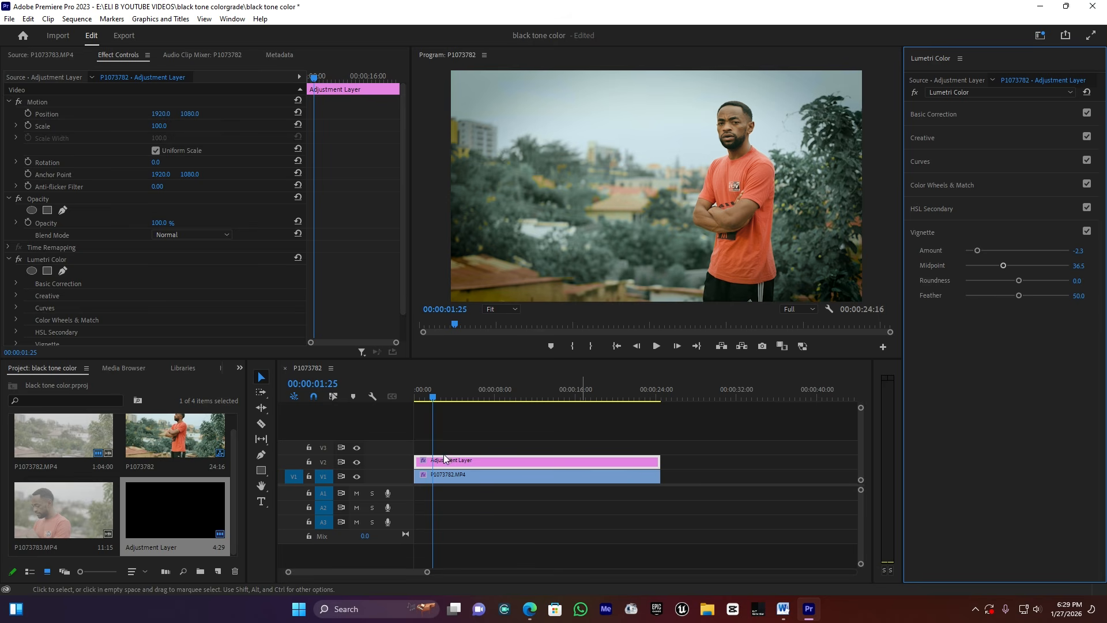
- Compare the grade with the original footage by hiding the adjustment layer's track and switching the clip's Lumetri Color effect off and on
click(357, 461)
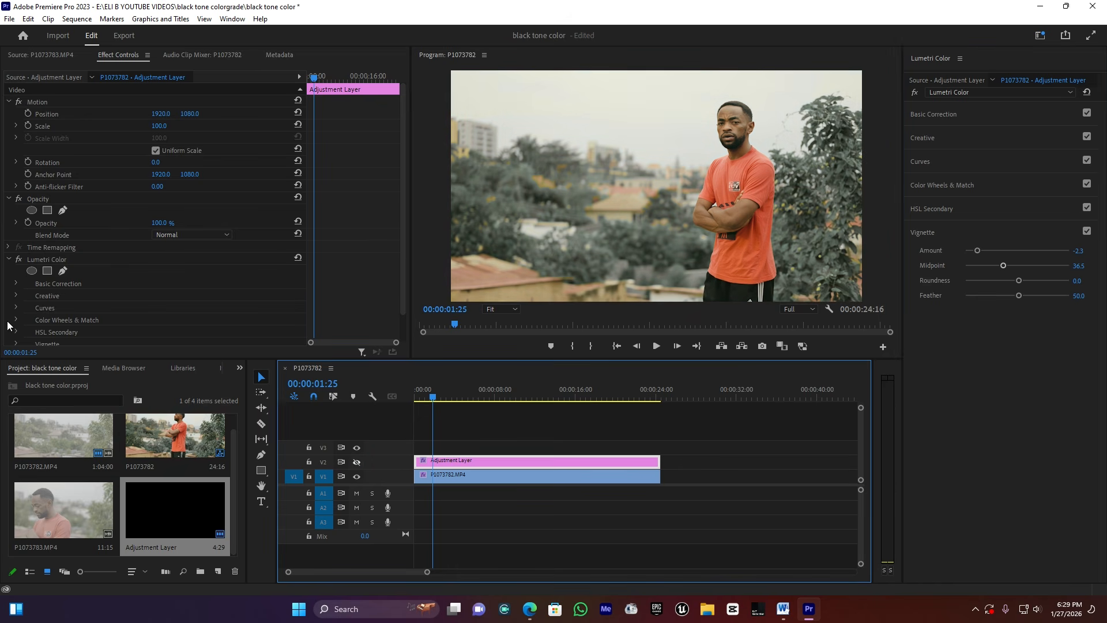
click(468, 479)
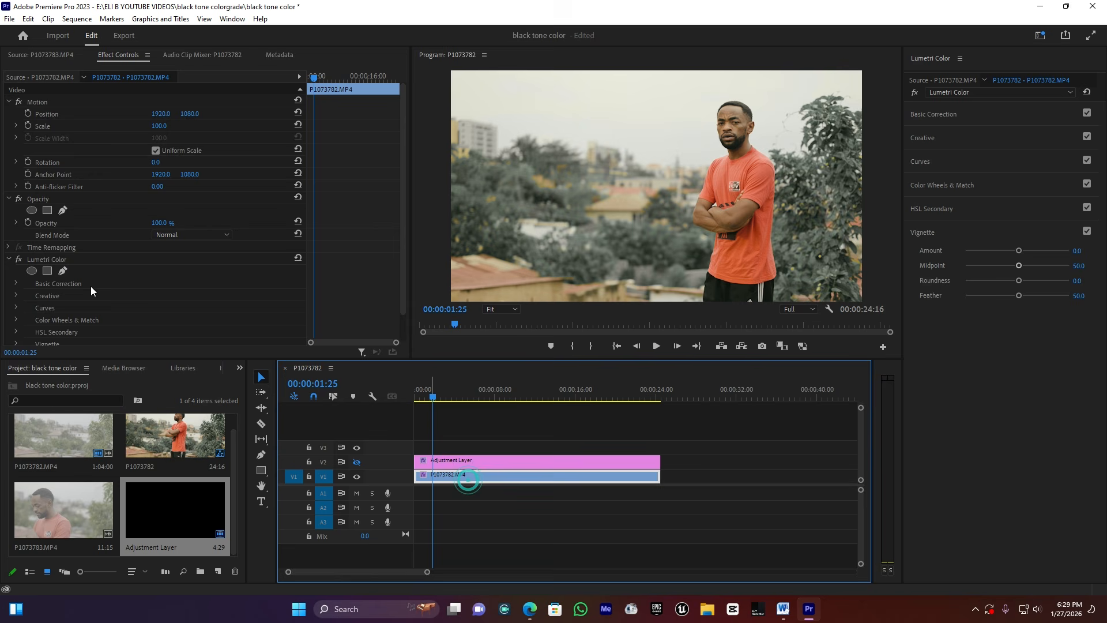
click(19, 259)
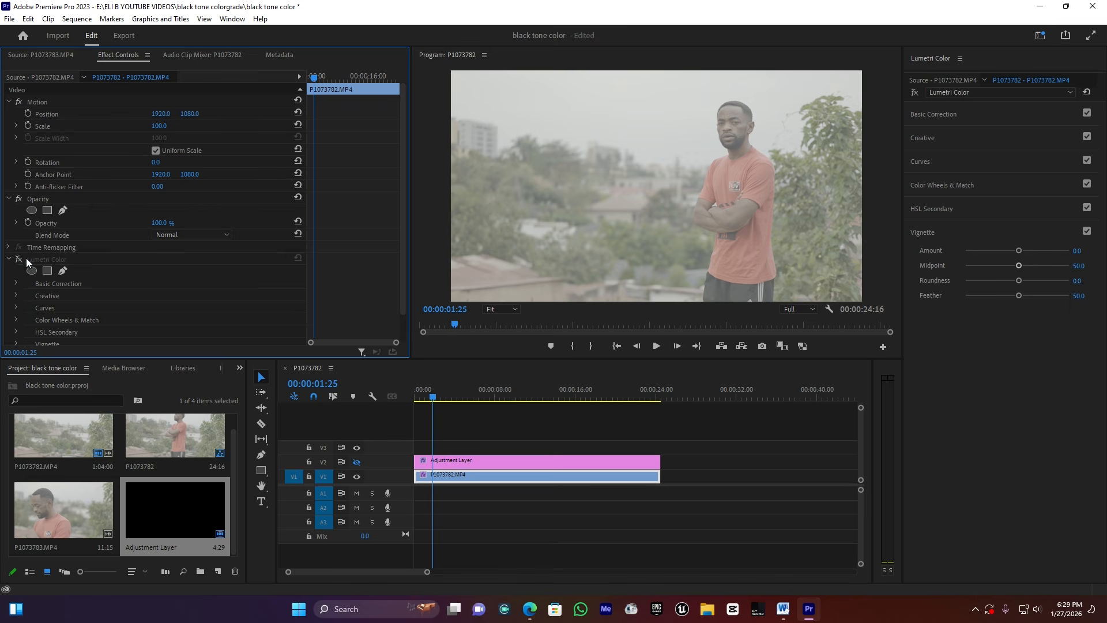
click(25, 258)
click(19, 260)
click(455, 459)
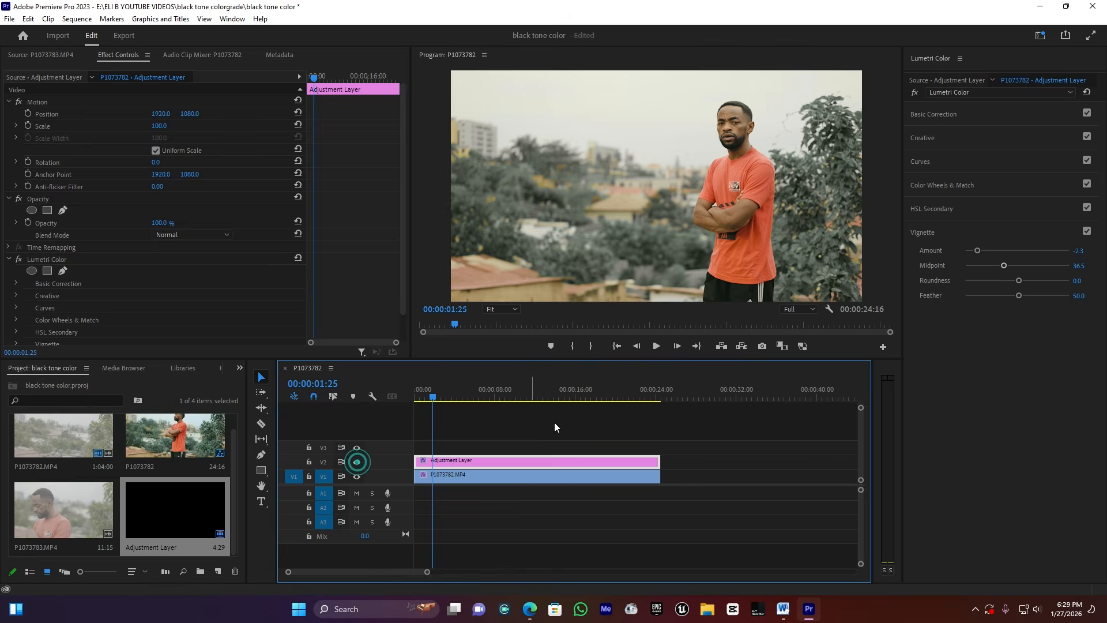